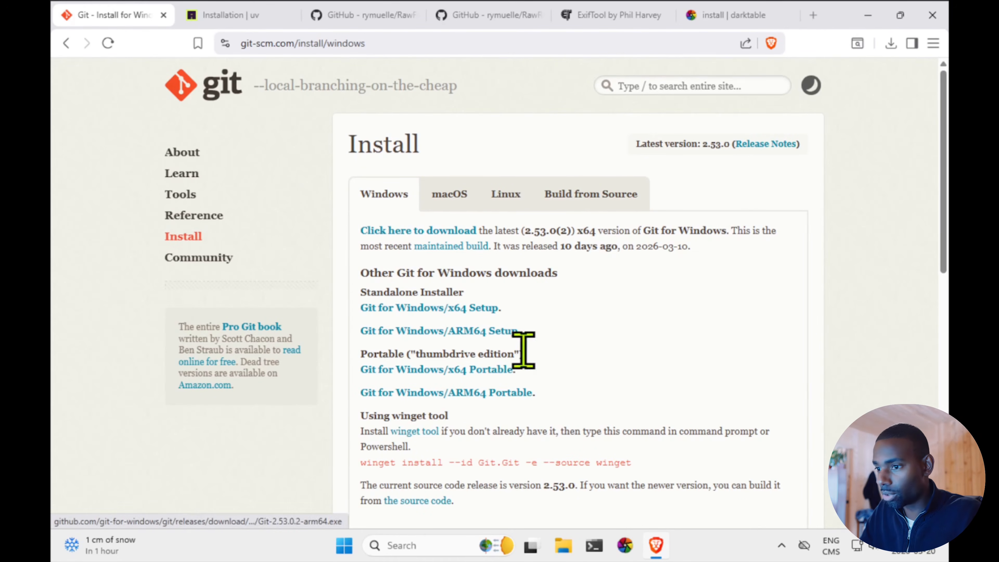
# Copy the winget command for installing Git from the Git for Windows install page
pyautogui.scroll(-1, 559, 307)
pyautogui.scroll(-2, 550, 291)
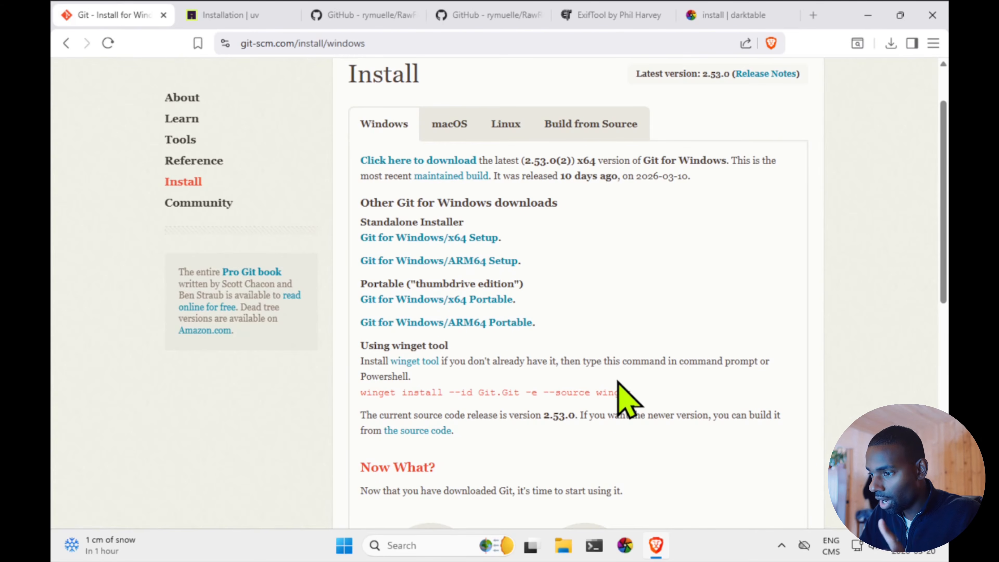
pyautogui.moveTo(636, 393); pyautogui.dragTo(362, 395)
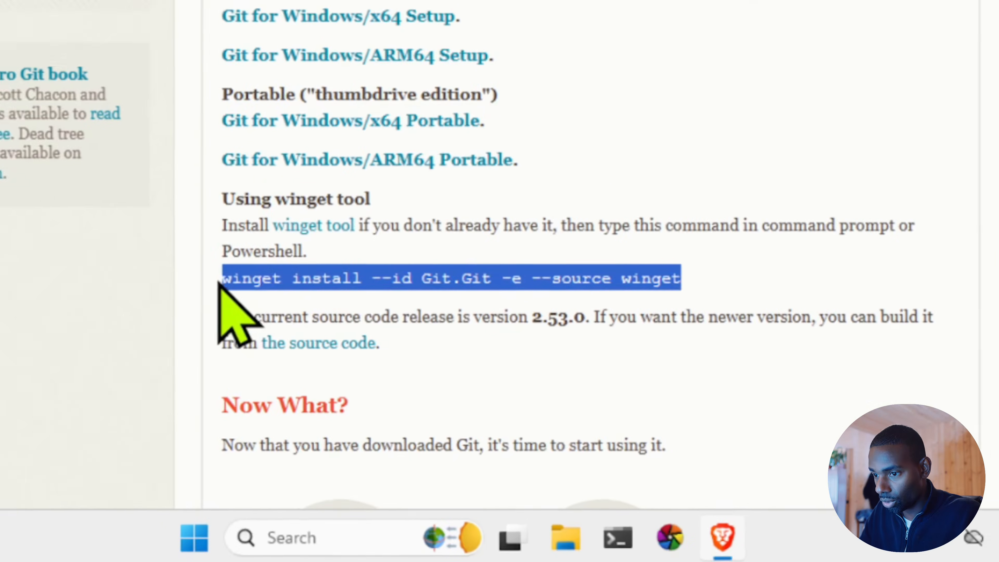
pyautogui.rightClick(367, 389)
pyautogui.click(283, 290)
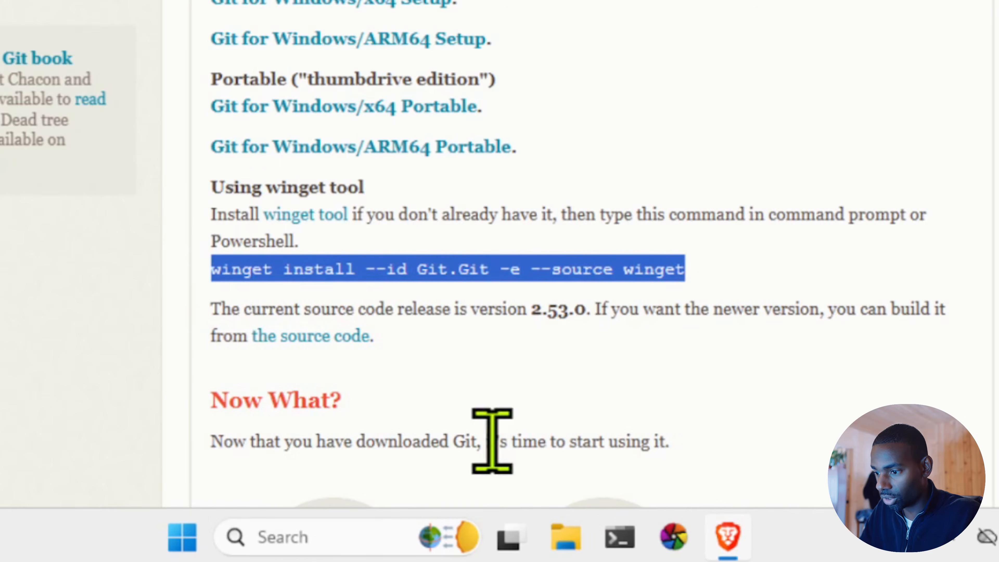
# Open Windows PowerShell and run winget install --id Git.Git -e --source winget to install Git
pyautogui.click(617, 540)
pyautogui.rightClick(619, 545)
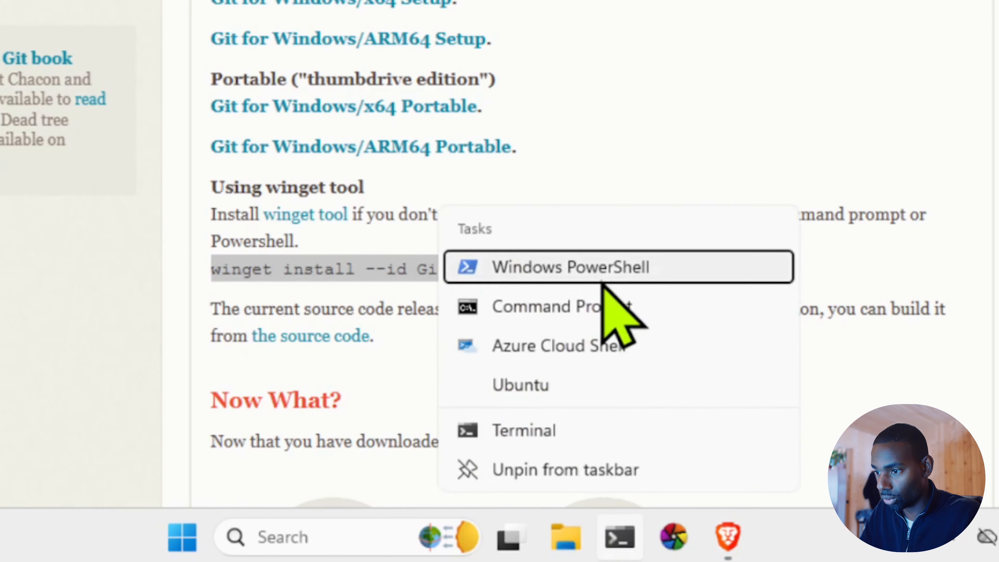
pyautogui.click(601, 271)
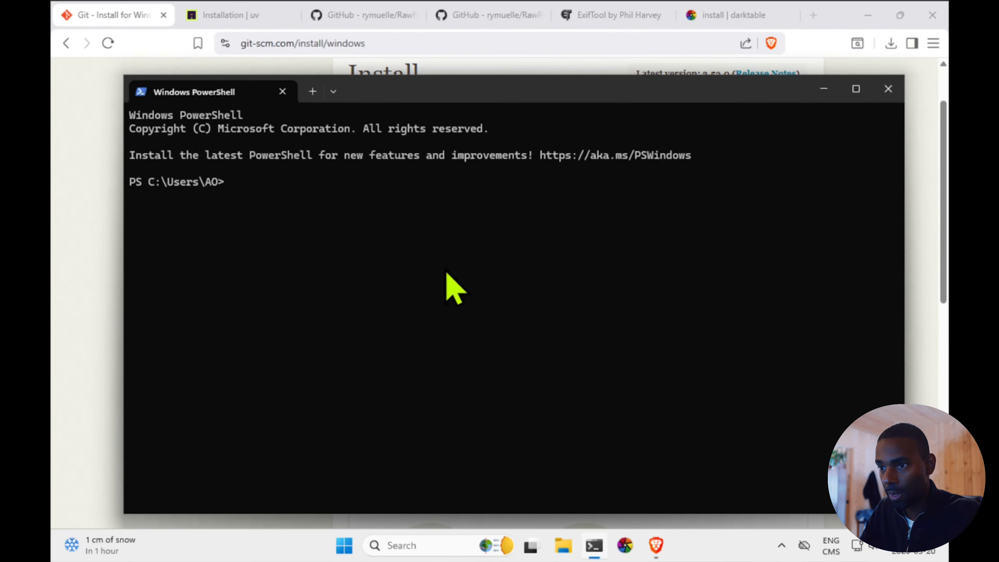
pyautogui.hotkey('ctrl', 'v')
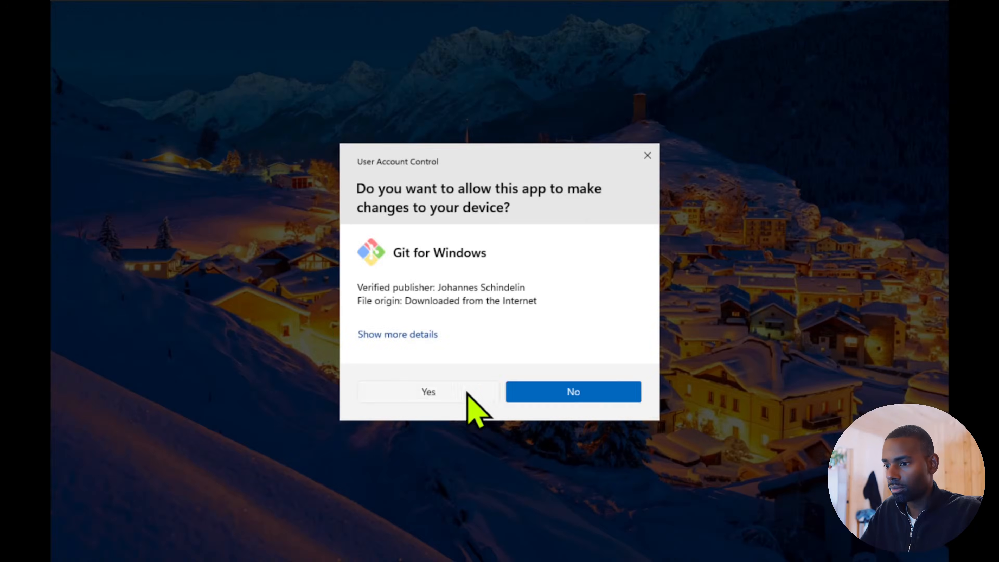
pyautogui.click(467, 392)
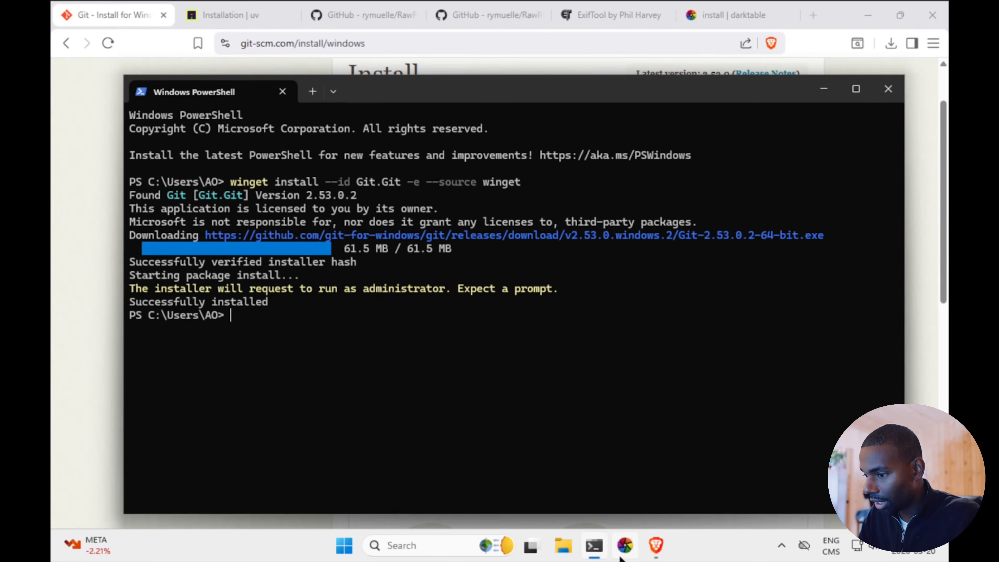
# Switch to darktable and execute the install scripts action of the lua scripts installer
pyautogui.click(621, 557)
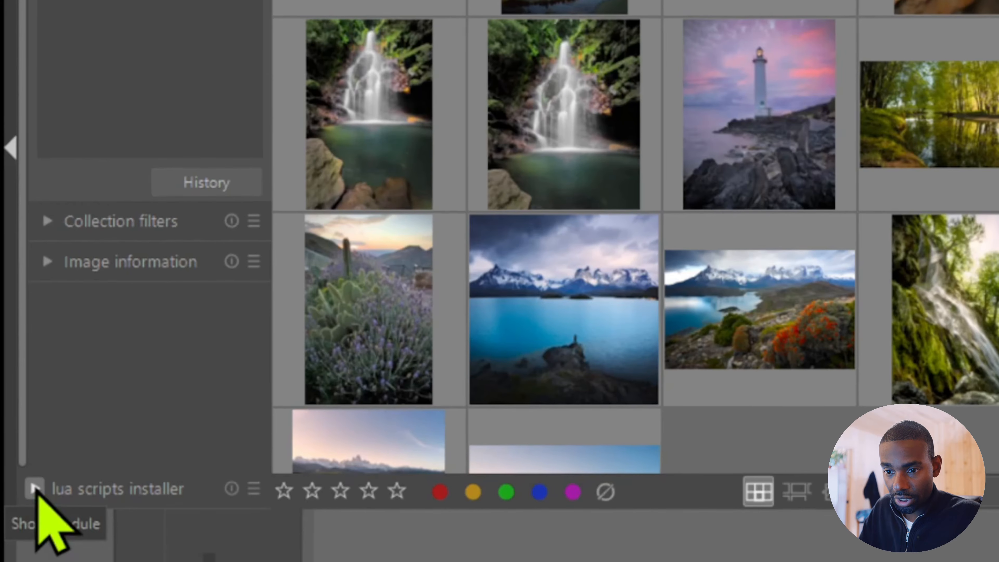
pyautogui.click(34, 488)
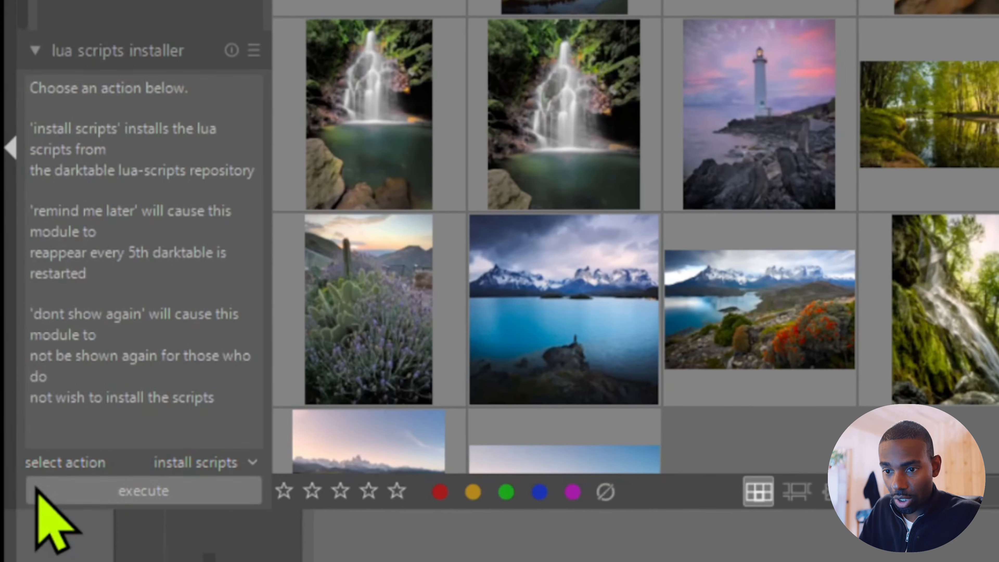
pyautogui.click(159, 490)
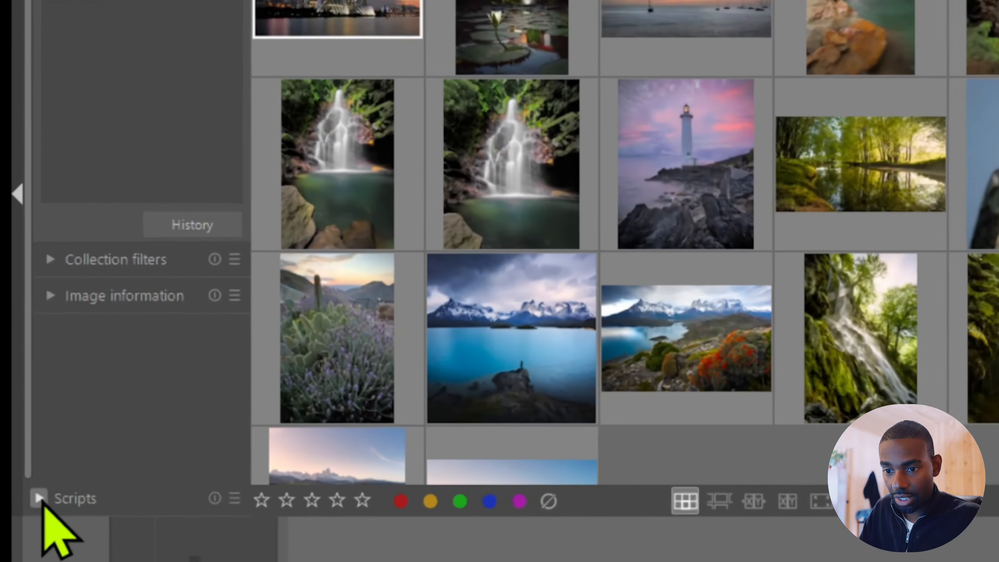
# Expand the Scripts module and set its action to Install/update scripts
pyautogui.click(40, 498)
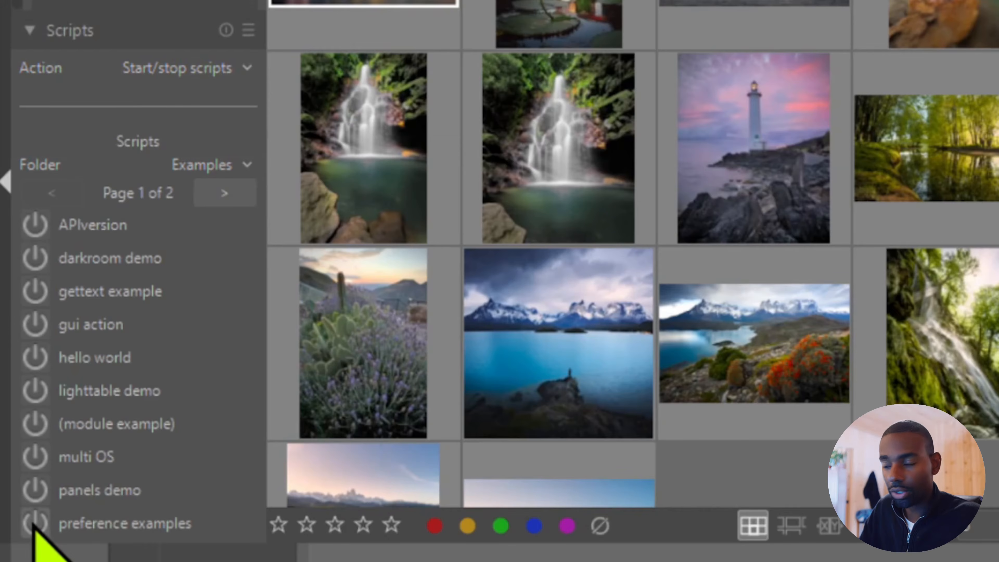
pyautogui.click(239, 69)
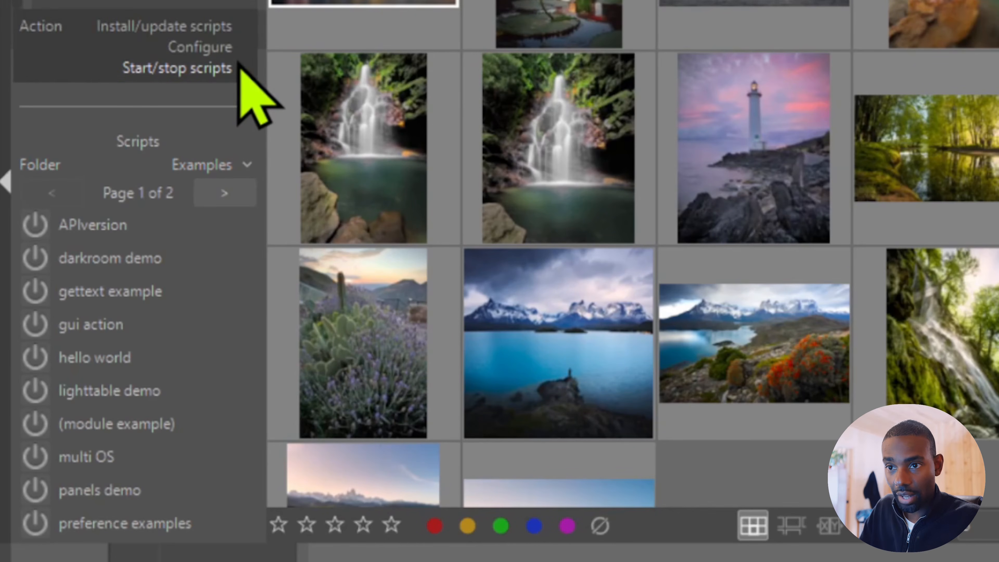
pyautogui.click(177, 32)
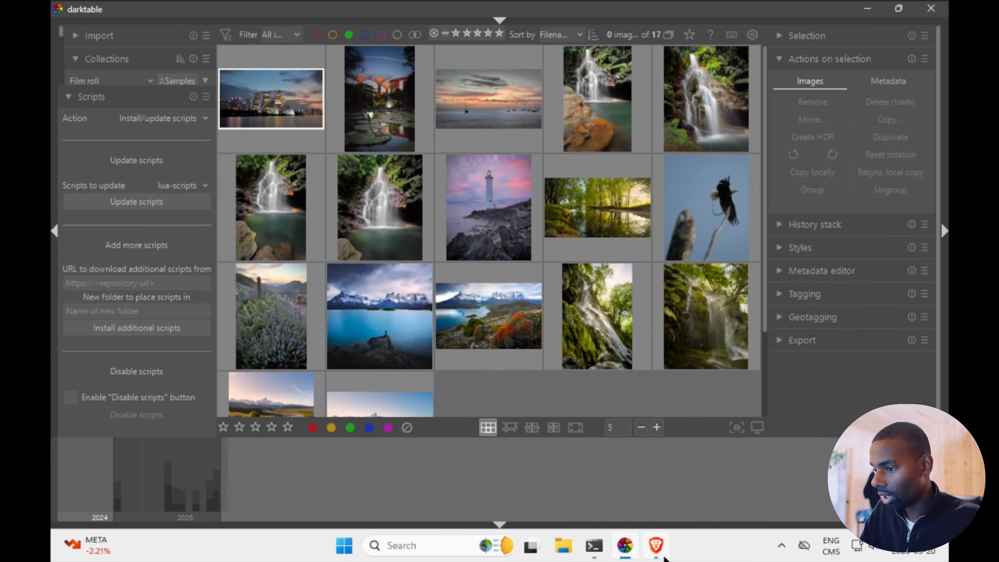
# Switch to the browser, open the GitHub repository AyedaOk/DT_custom_script in a new tab and copy its URL
pyautogui.click(686, 556)
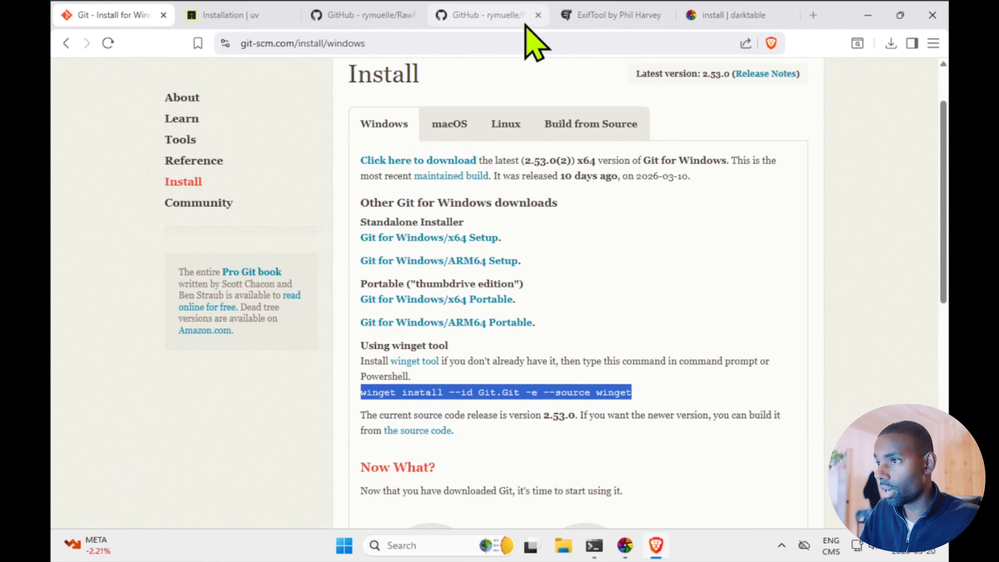
pyautogui.click(814, 15)
pyautogui.write('github.com/AyedaOk/DT_custom_script')
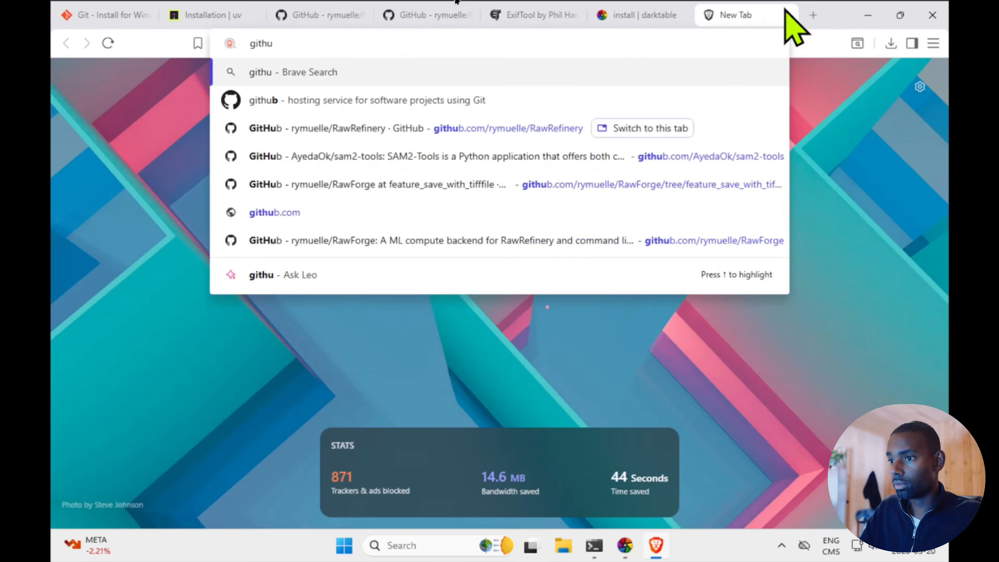
pyautogui.click(393, 232)
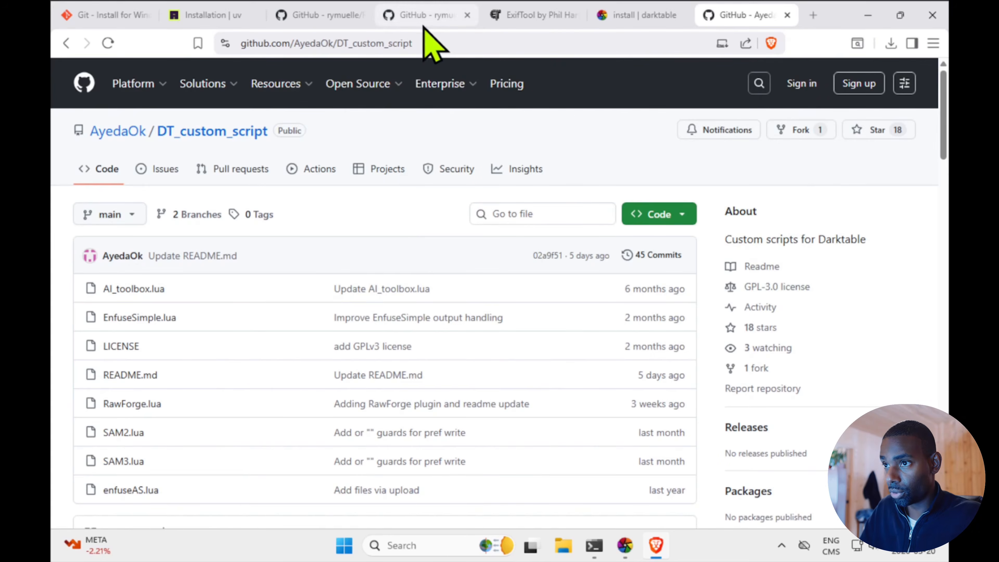
pyautogui.click(421, 42)
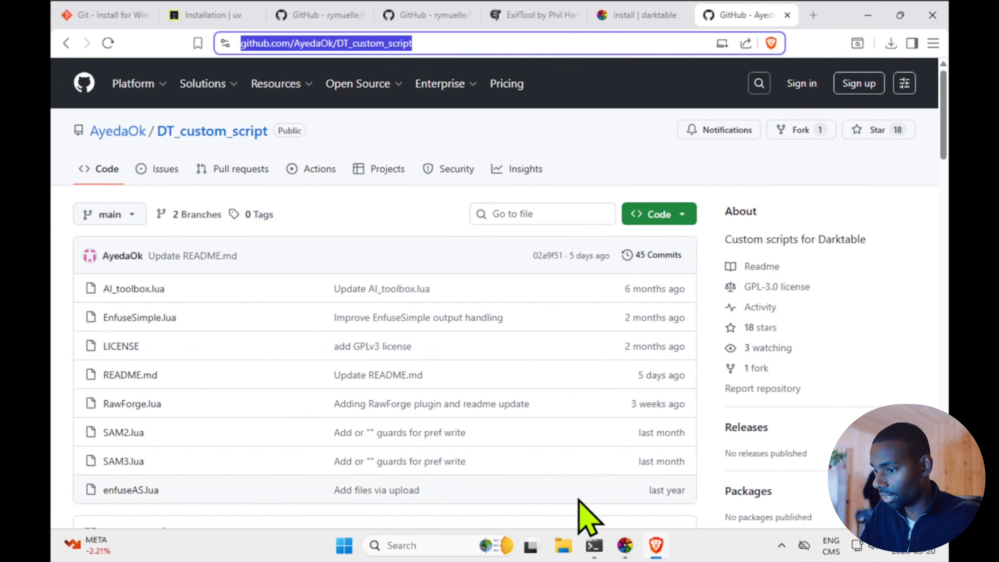
# Back in darktable, install additional scripts from the copied DT_custom_script repository URL into a new folder named Custom
pyautogui.click(628, 553)
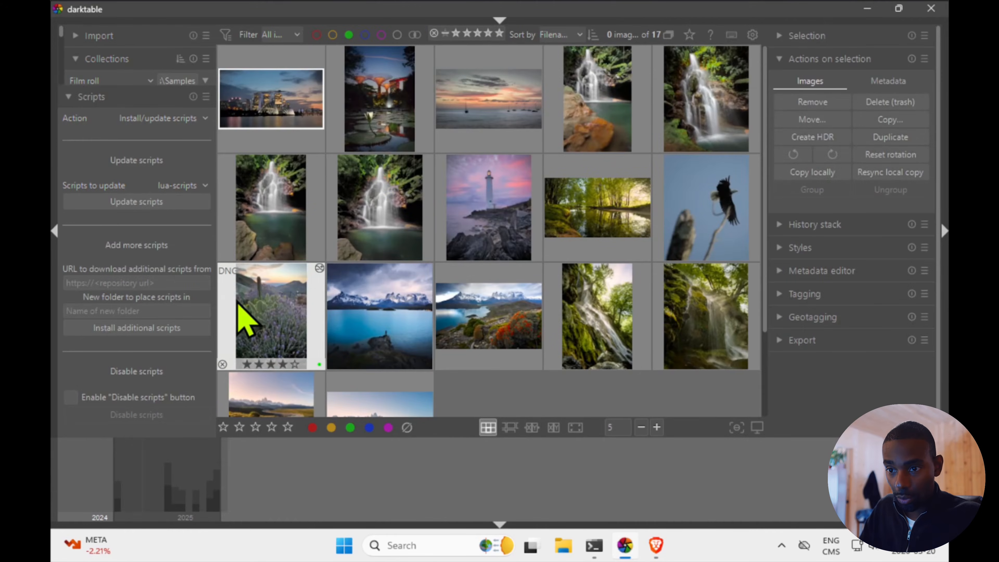
pyautogui.click(168, 281)
pyautogui.hotkey('ctrl', 'v')
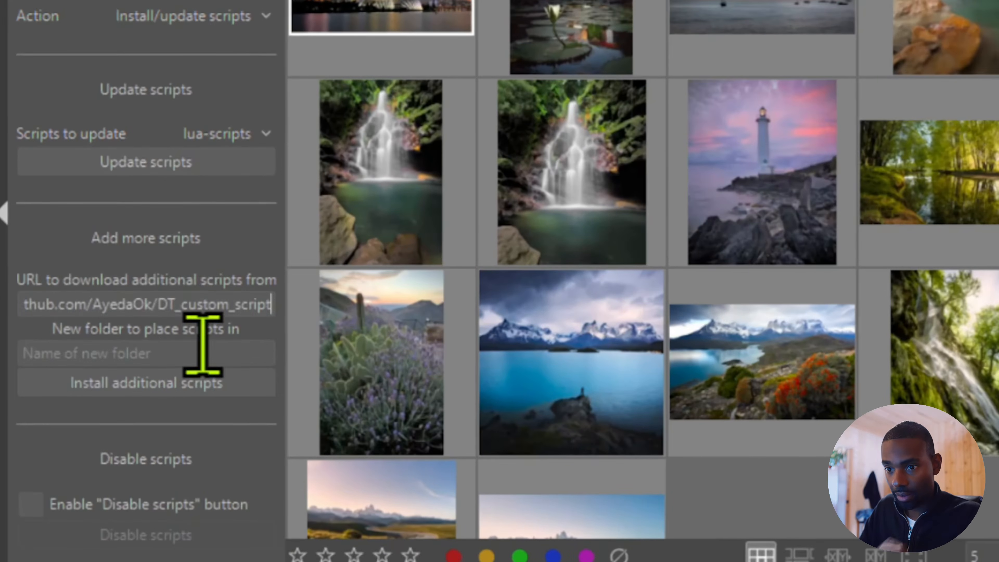
pyautogui.click(202, 345)
pyautogui.write('c')
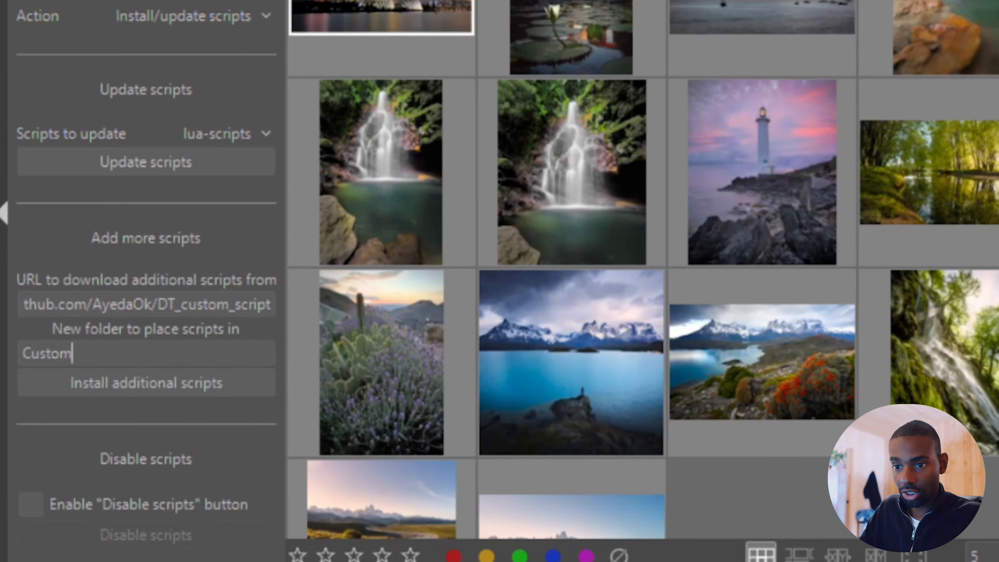
pyautogui.click(110, 383)
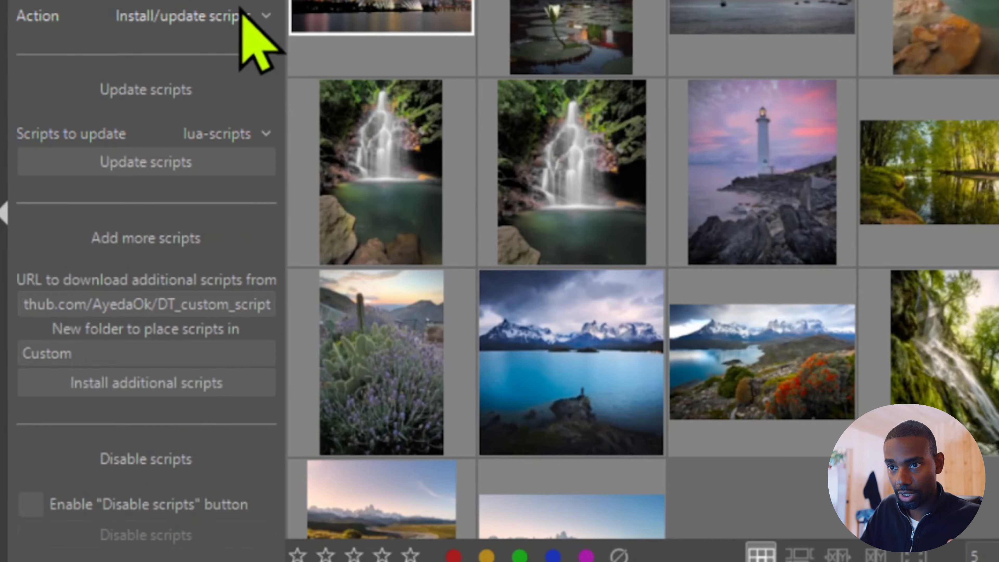
# Set the Scripts action to Start/stop scripts, choose the Custom folder and start the RawForge script
pyautogui.click(242, 15)
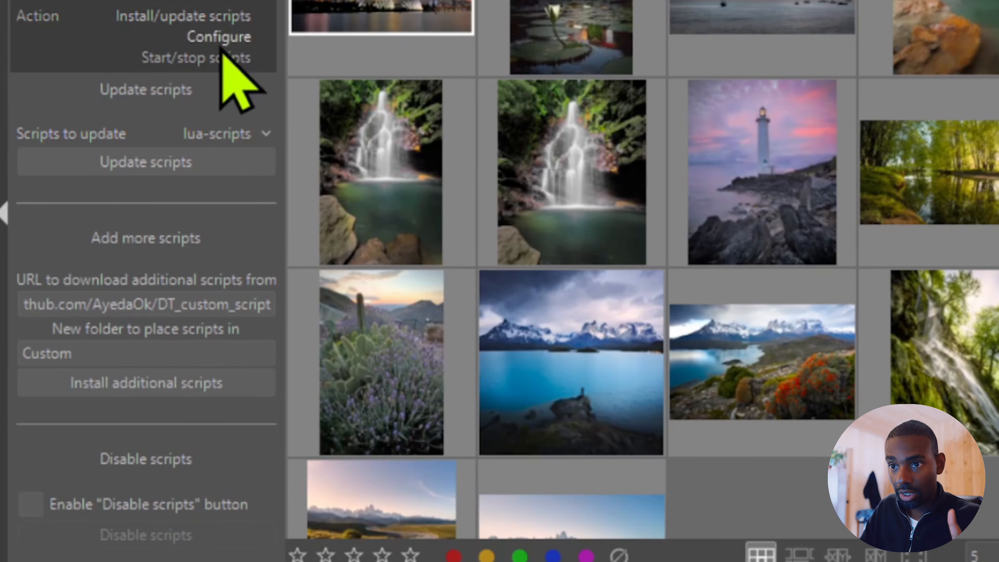
pyautogui.click(221, 55)
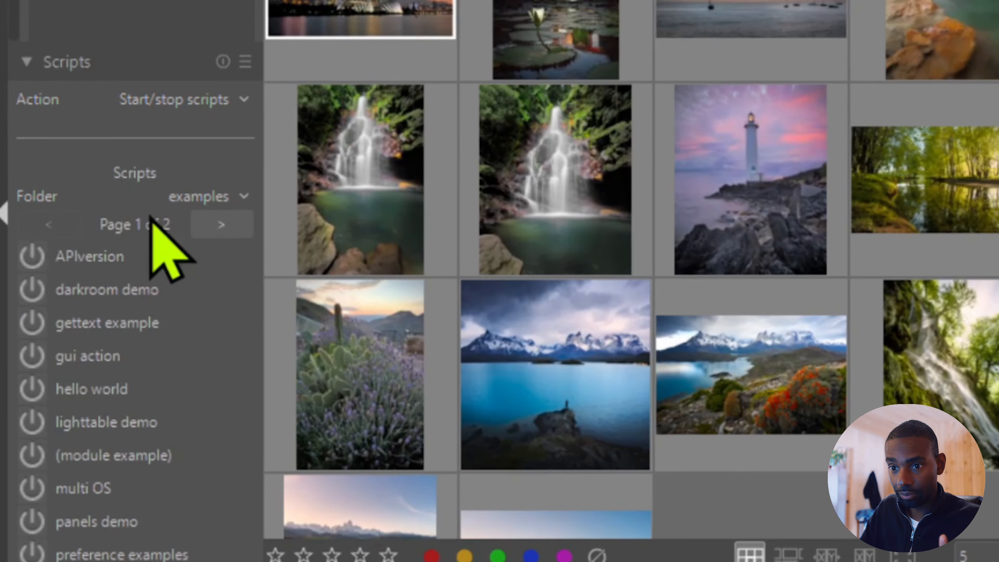
pyautogui.click(225, 193)
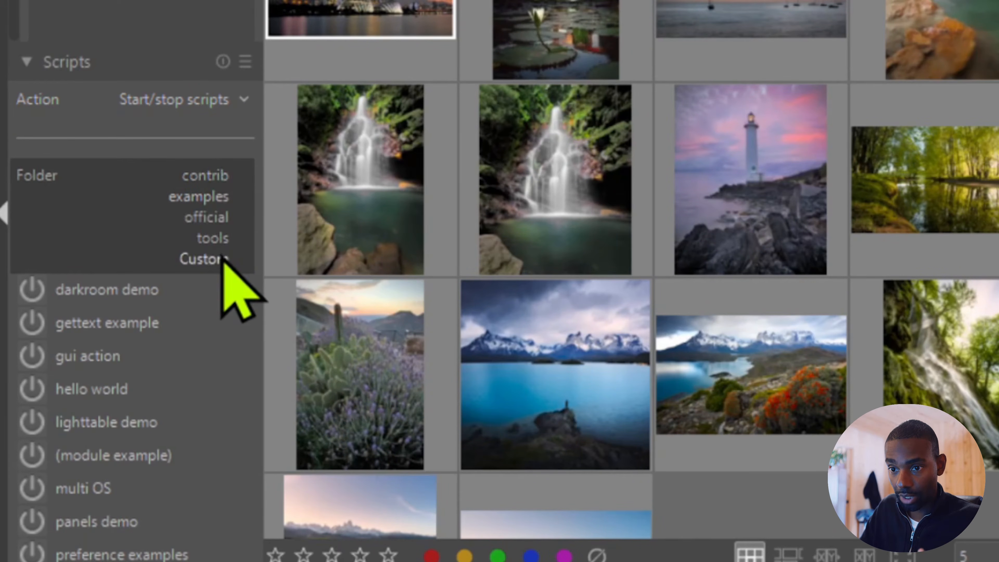
pyautogui.click(205, 259)
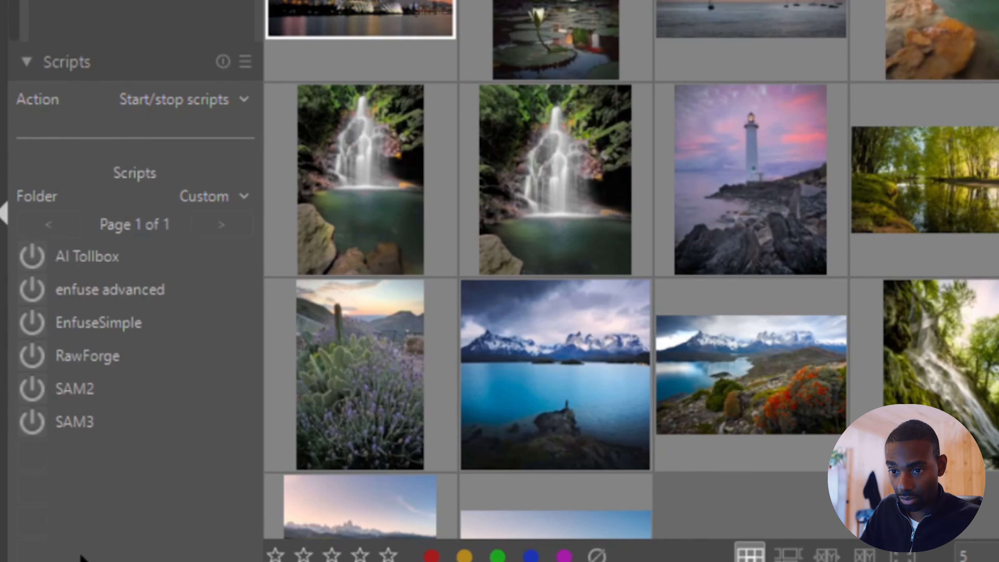
pyautogui.click(32, 355)
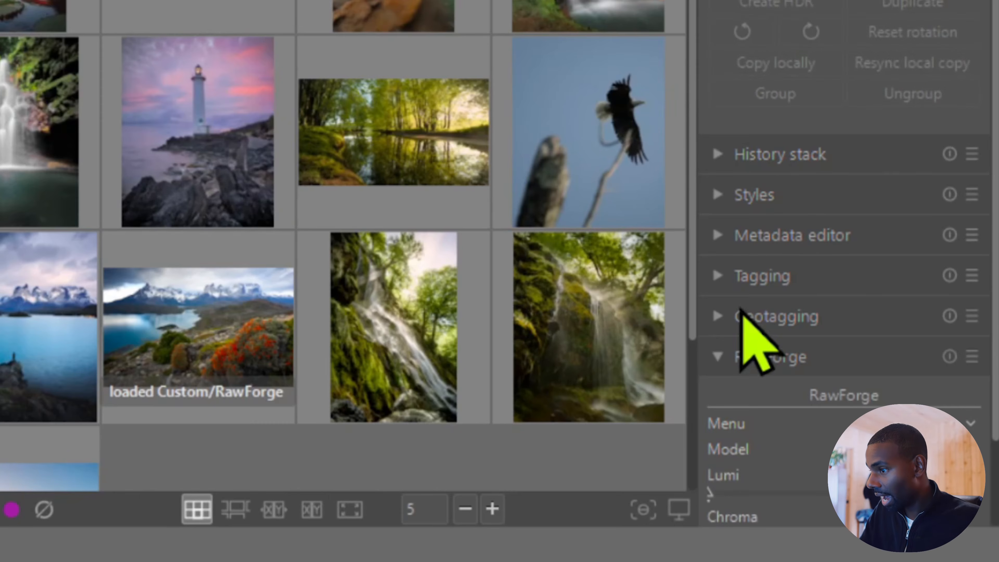
# Switch the RawForge module's menu to the page for choosing and saving paths
pyautogui.scroll(-5, 769, 65)
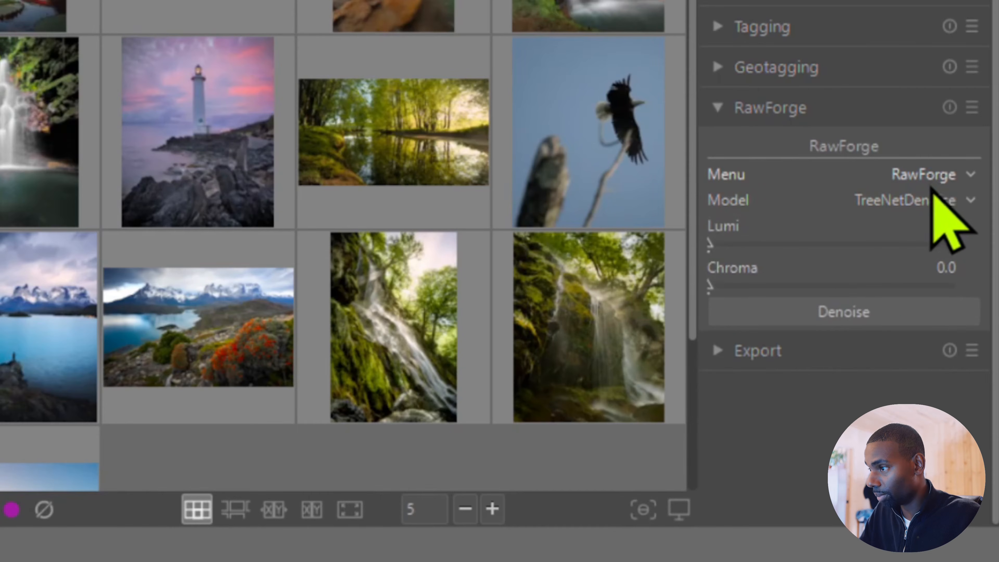
pyautogui.click(934, 177)
pyautogui.click(936, 195)
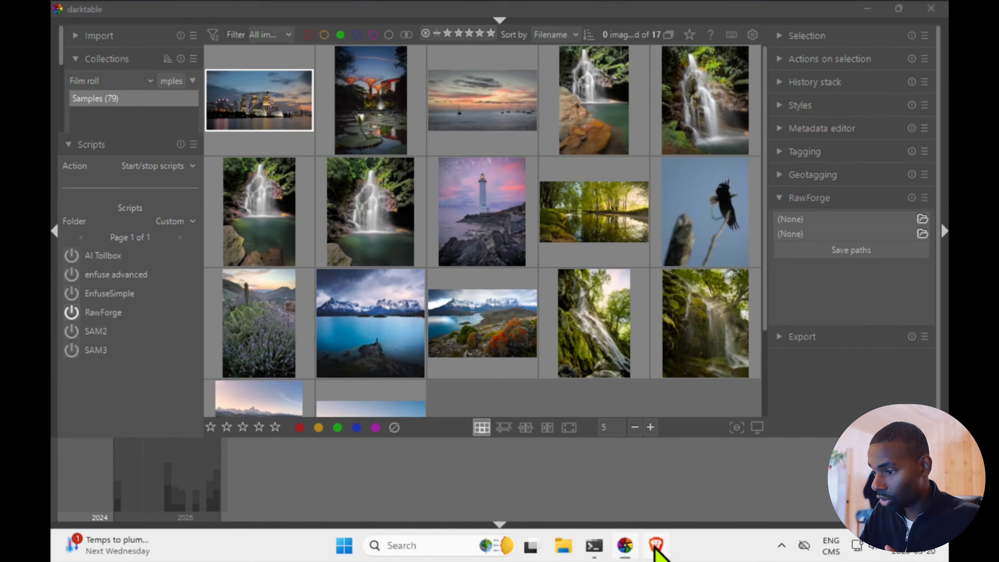
# Copy the Windows standalone installer command from the uv installation page and run it in PowerShell
pyautogui.click(652, 540)
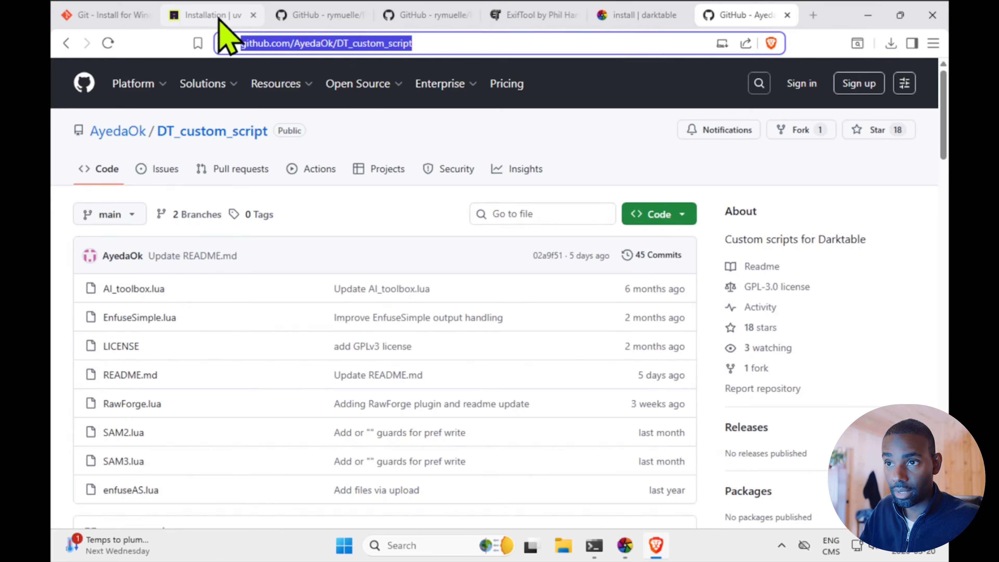
pyautogui.click(204, 15)
pyautogui.scroll(-2, 612, 294)
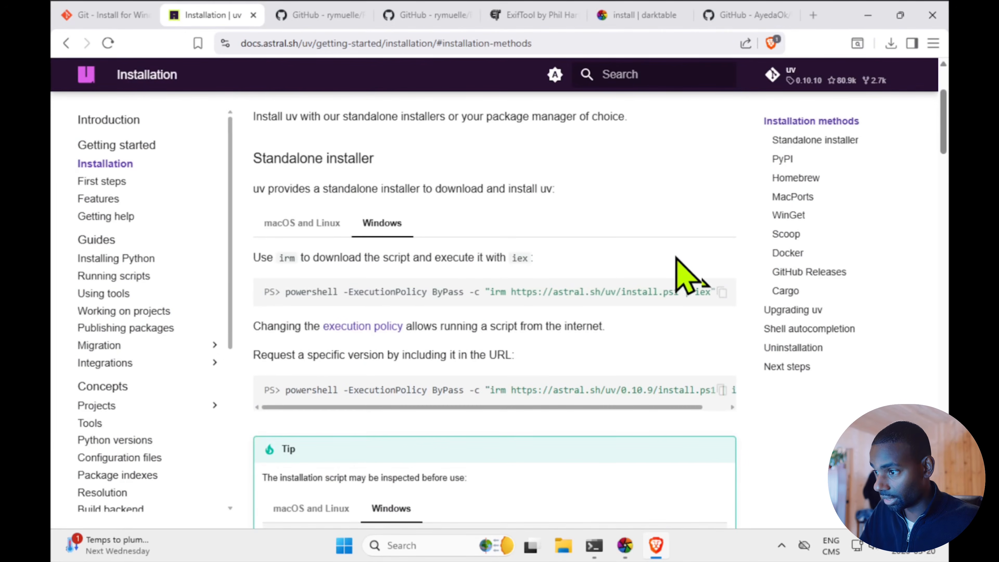
pyautogui.click(722, 292)
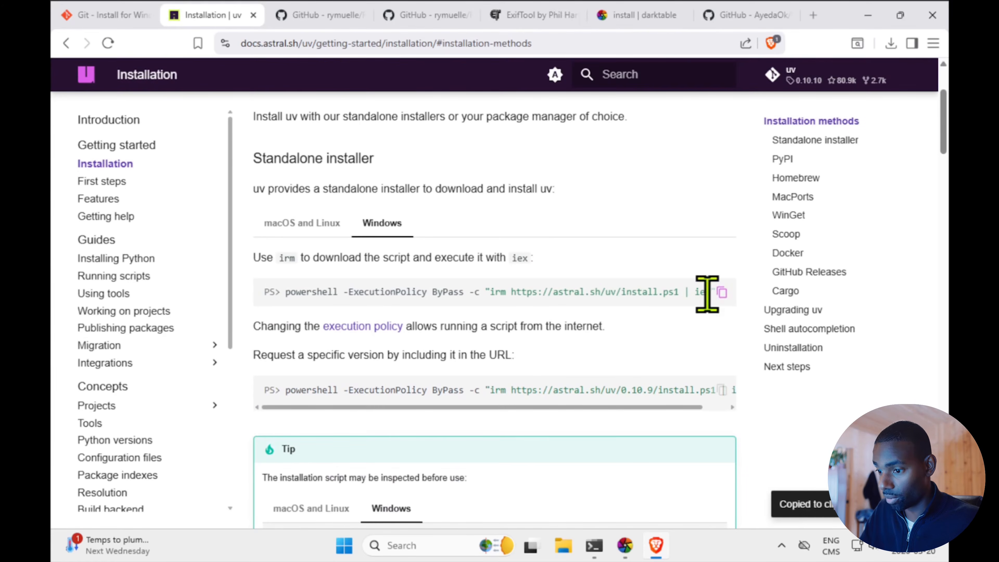
pyautogui.click(594, 547)
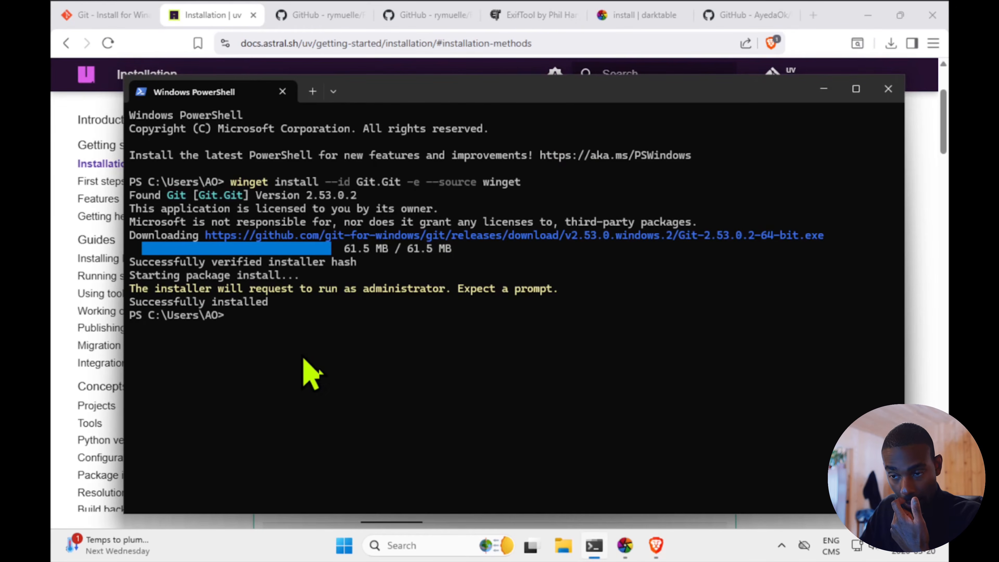
pyautogui.hotkey('ctrl', 'v')
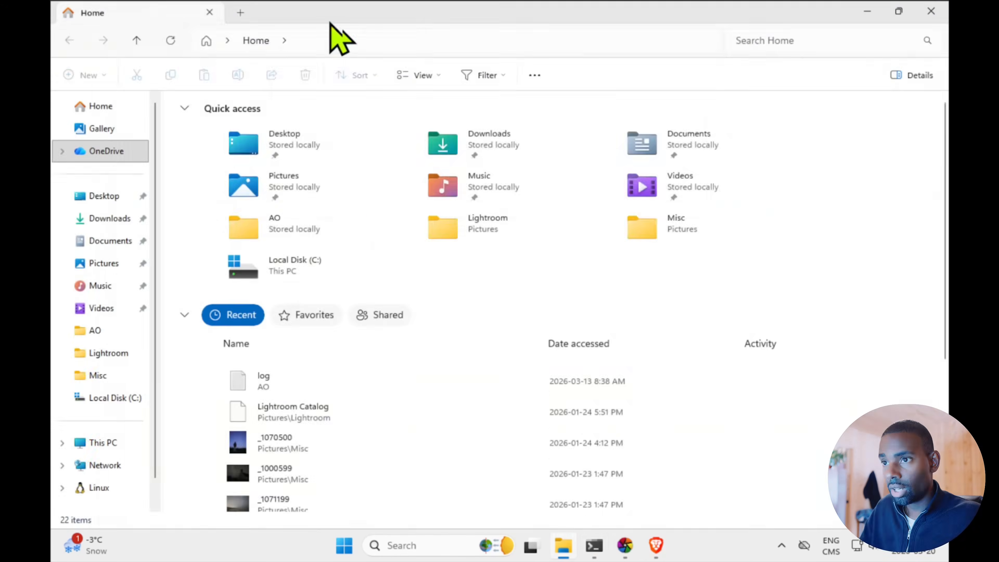
# Open the Programs folder under %localappdata% in File Explorer and change PowerShell's directory to AppData\Local\Programs
pyautogui.click(328, 29)
pyautogui.write('%localappdata')
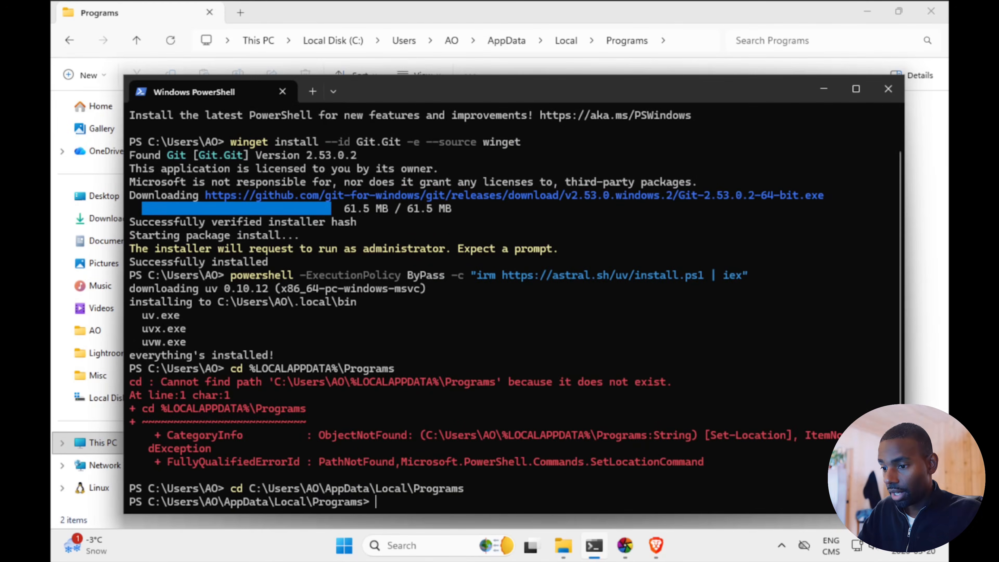
pyautogui.write('git -v')
pyautogui.press('Return')
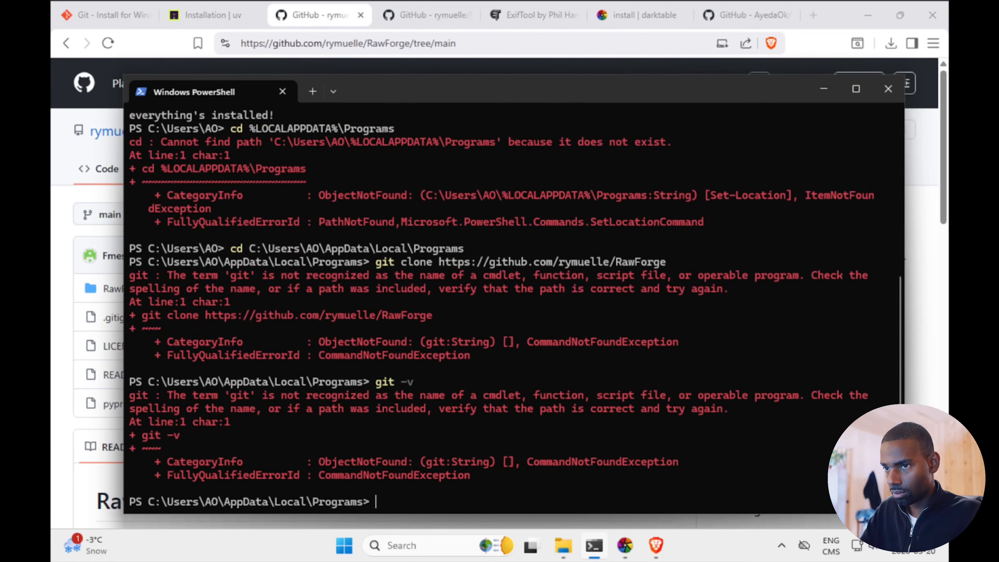
pyautogui.scroll(7, 419, 331)
pyautogui.scroll(-7, 620, 358)
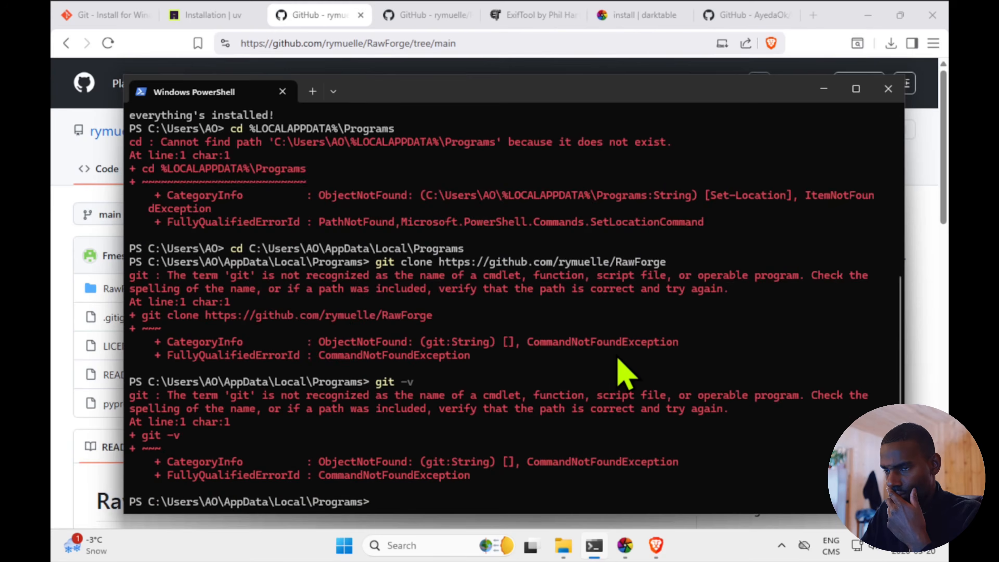
# Review the earlier PowerShell output, start a fresh PowerShell session and close the old one
pyautogui.scroll(7, 617, 350)
pyautogui.scroll(-7, 625, 363)
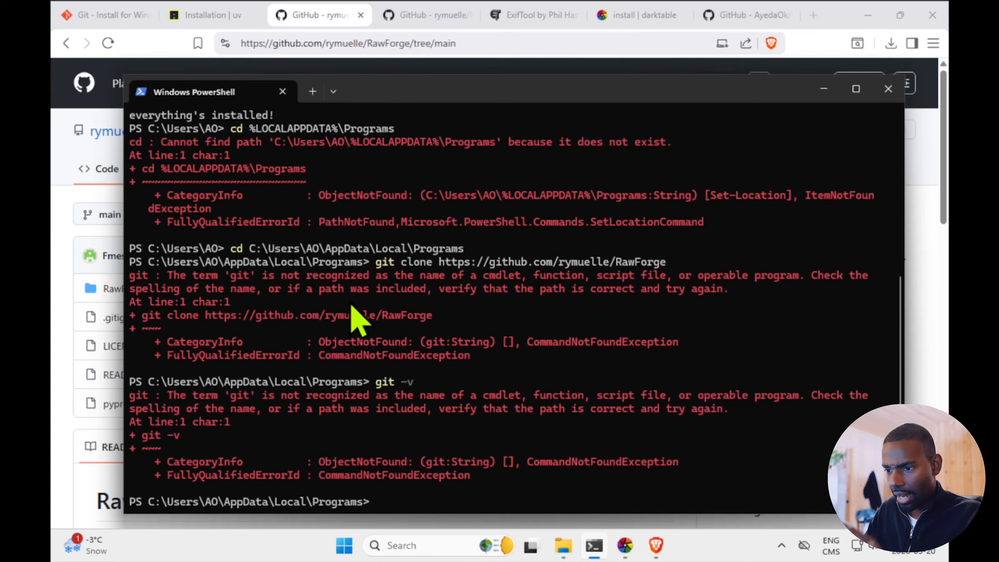
pyautogui.scroll(7, 358, 319)
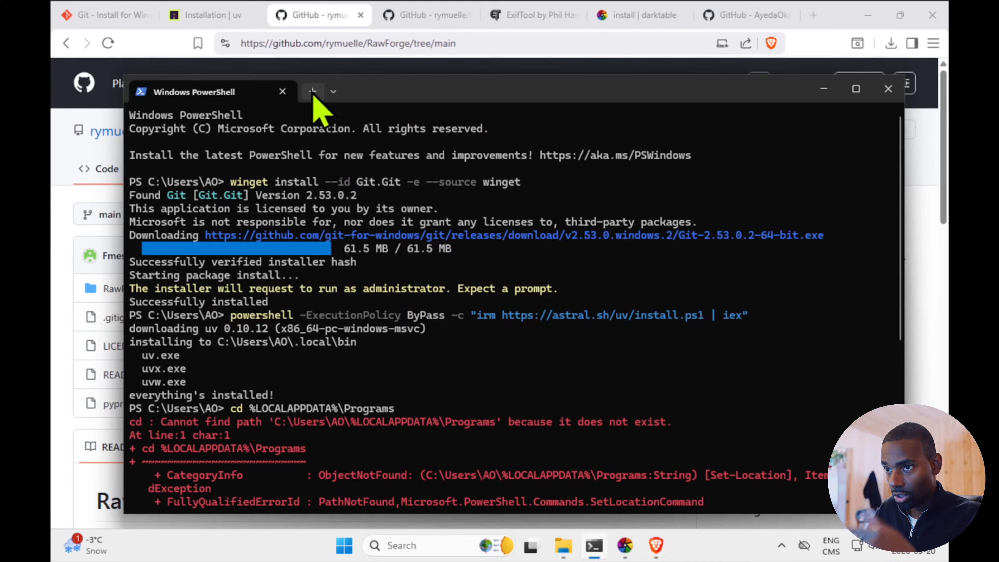
pyautogui.click(333, 91)
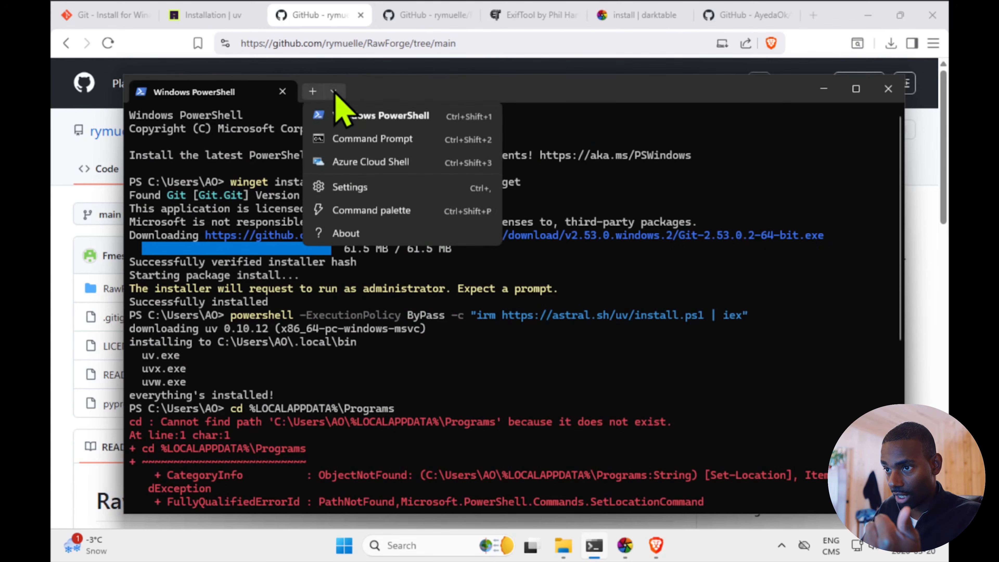
pyautogui.click(353, 117)
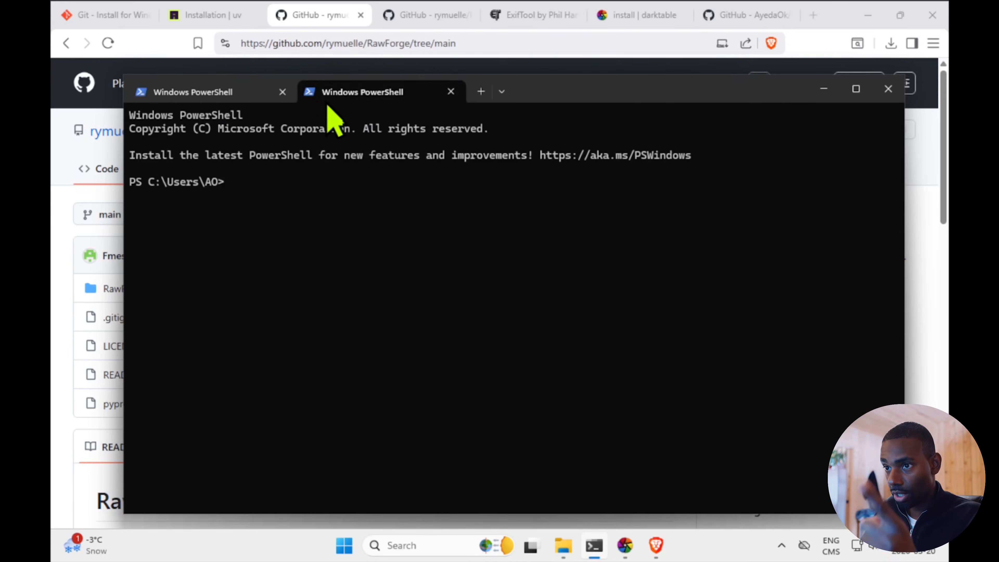
pyautogui.click(282, 93)
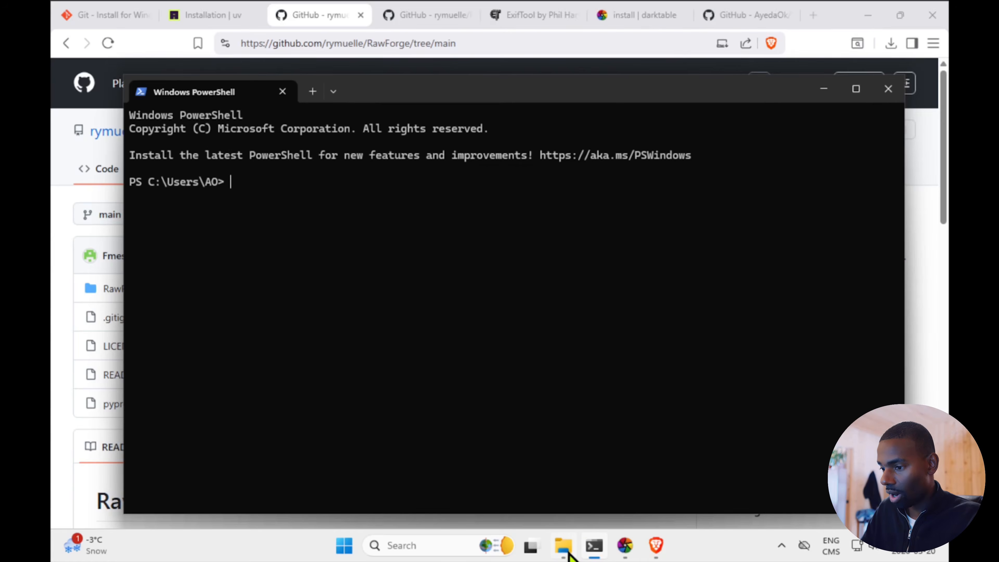
# Open the Programs folder under %localappdata% in File Explorer
pyautogui.click(565, 546)
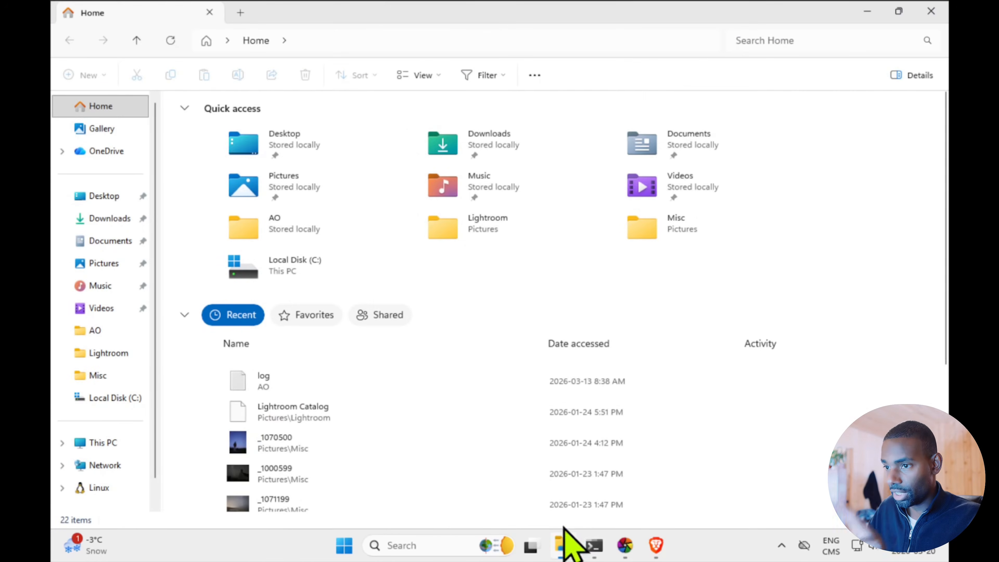
pyautogui.click(327, 32)
pyautogui.write('%localappdata')
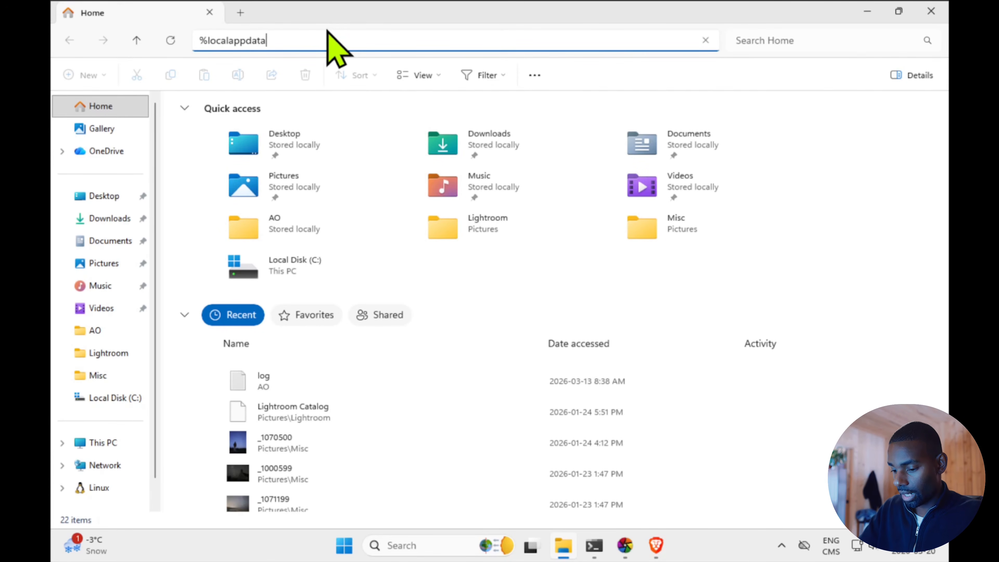
pyautogui.write('%')
pyautogui.press('Return')
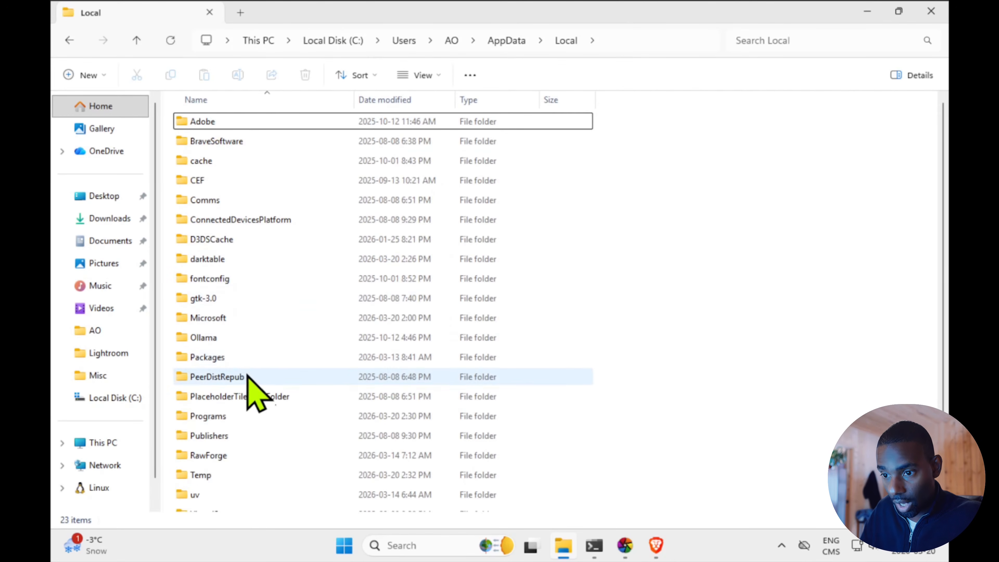
pyautogui.doubleClick(213, 421)
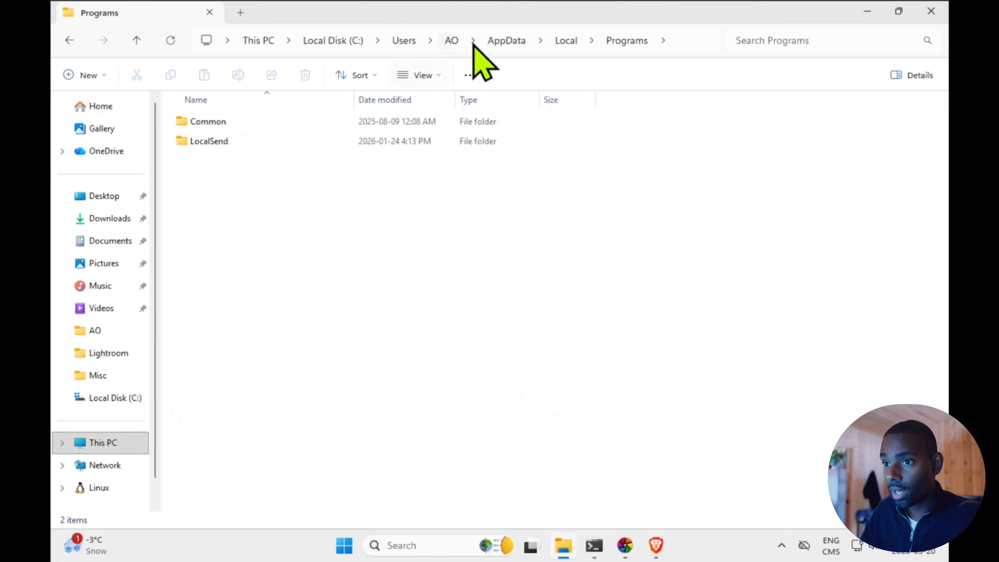
# Copy the Programs folder's path and change the new PowerShell session's directory to it with cd
pyautogui.click(678, 38)
pyautogui.hotkey('ctrl', 'c')
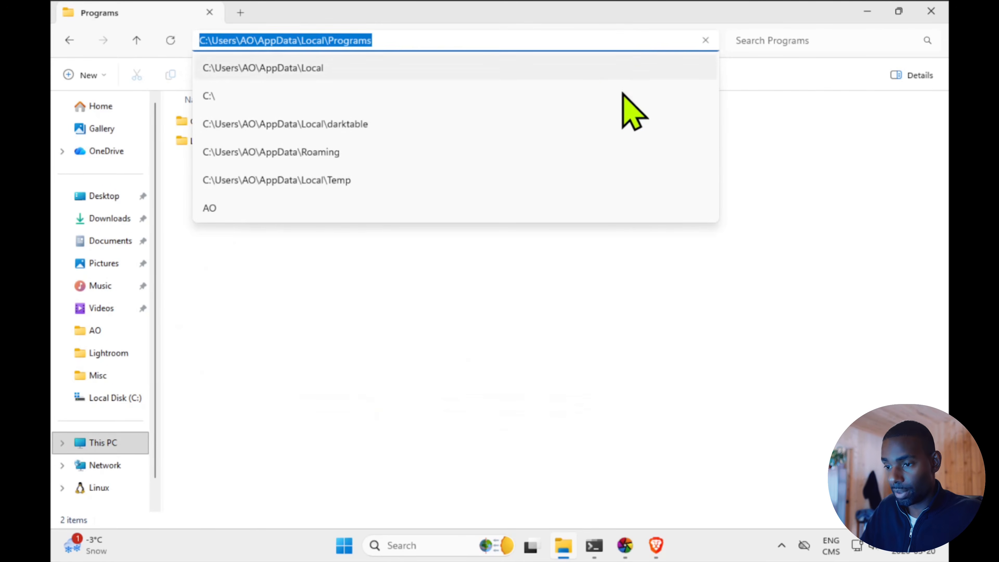
pyautogui.click(601, 555)
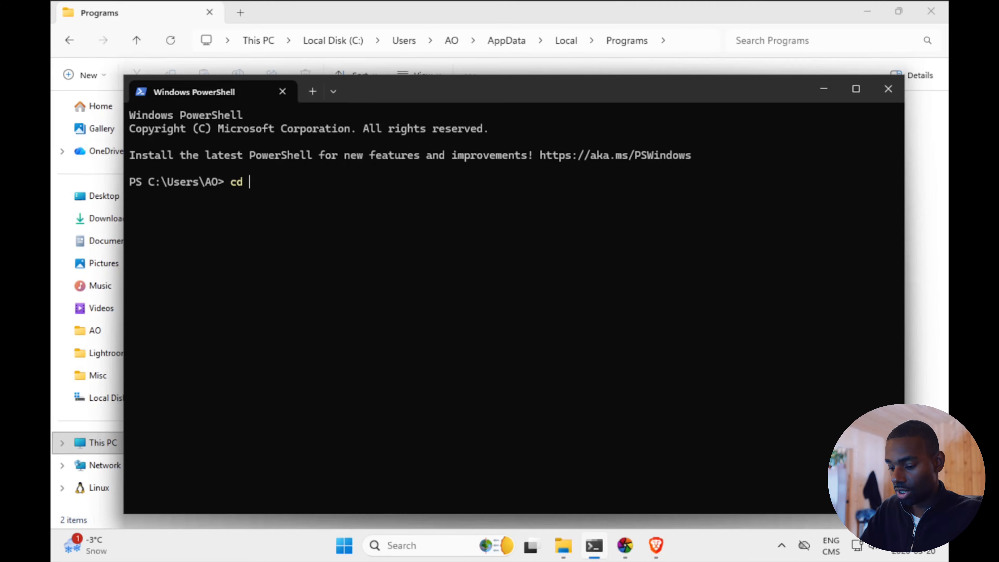
pyautogui.write('cd')
pyautogui.hotkey('ctrl', 'v')
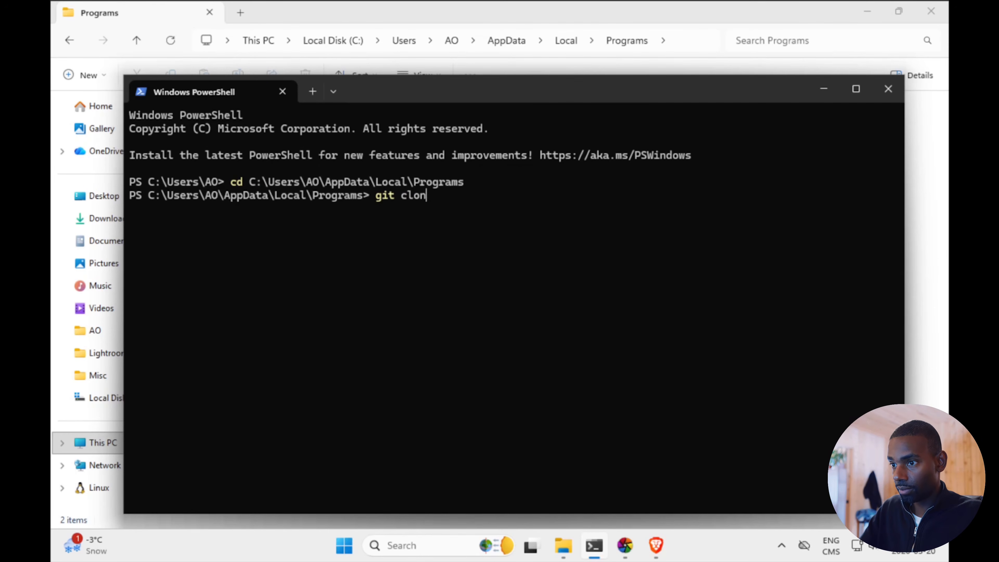
pyautogui.click(655, 545)
pyautogui.moveTo(241, 43); pyautogui.dragTo(395, 42)
pyautogui.rightClick(395, 42)
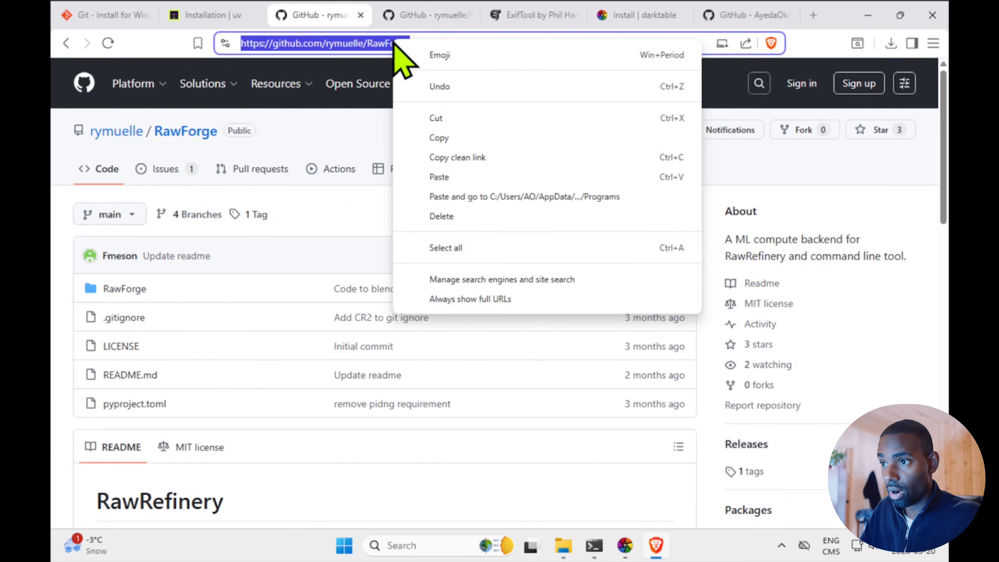
pyautogui.click(453, 138)
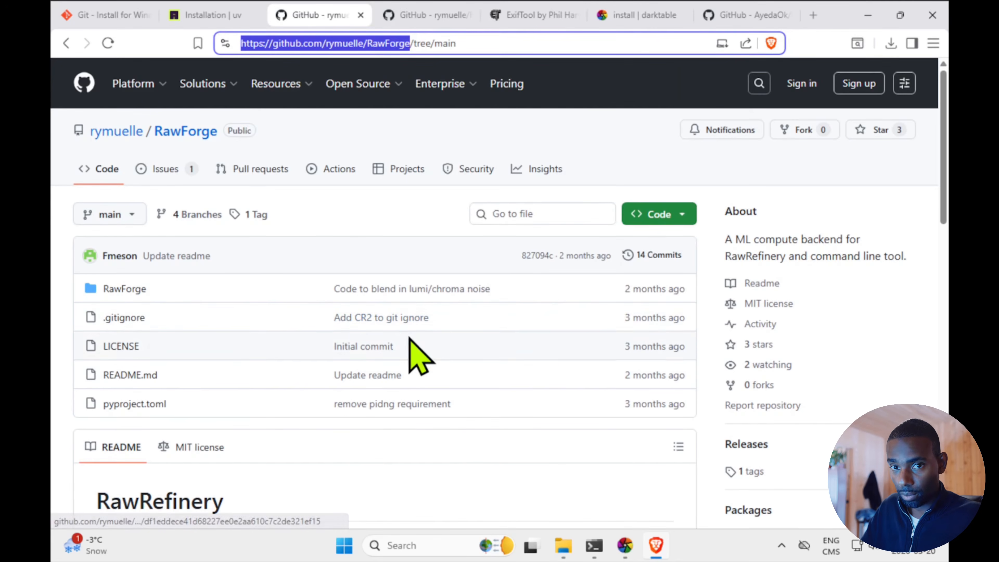
pyautogui.click(594, 545)
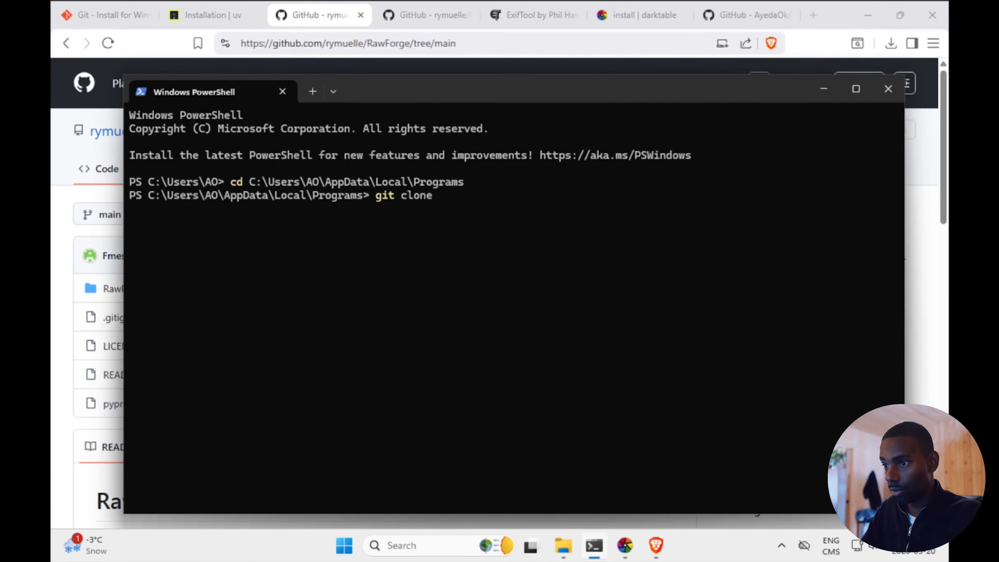
pyautogui.hotkey('ctrl', 'v')
pyautogui.press('Return')
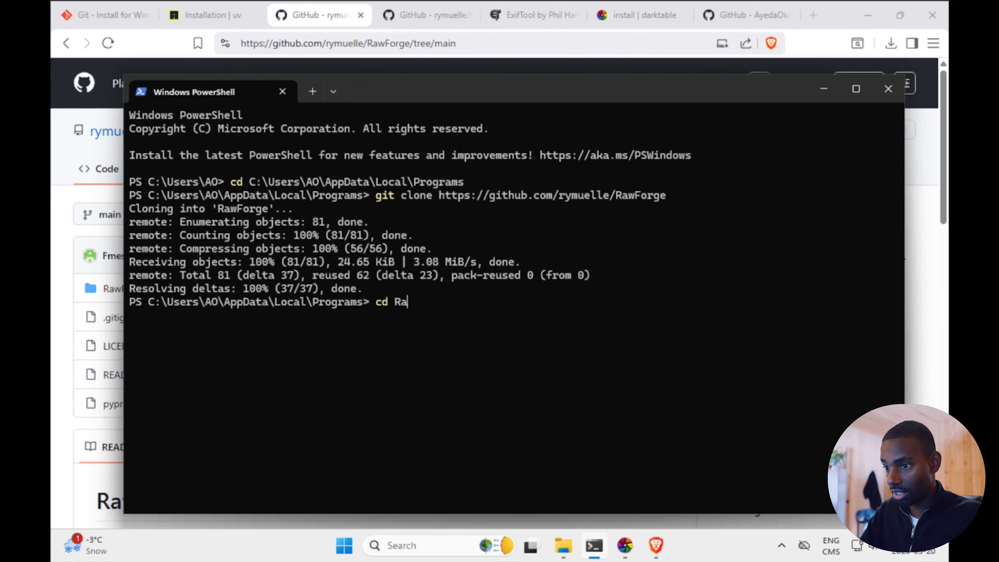
# Change into the cloned RawForge directory and create a virtual environment there with uv venv
pyautogui.write('cd Ra')
pyautogui.press('Tab')
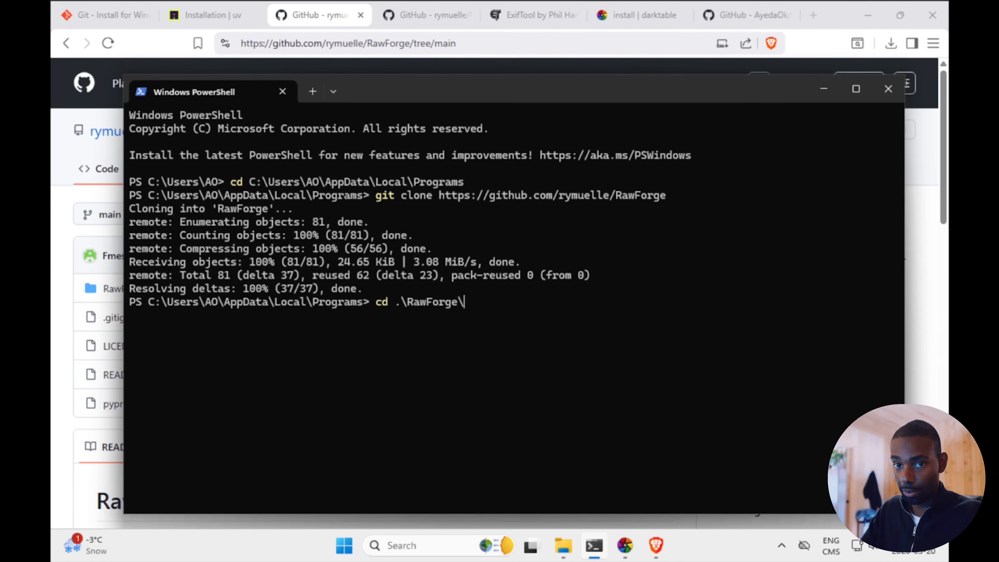
pyautogui.press('Return')
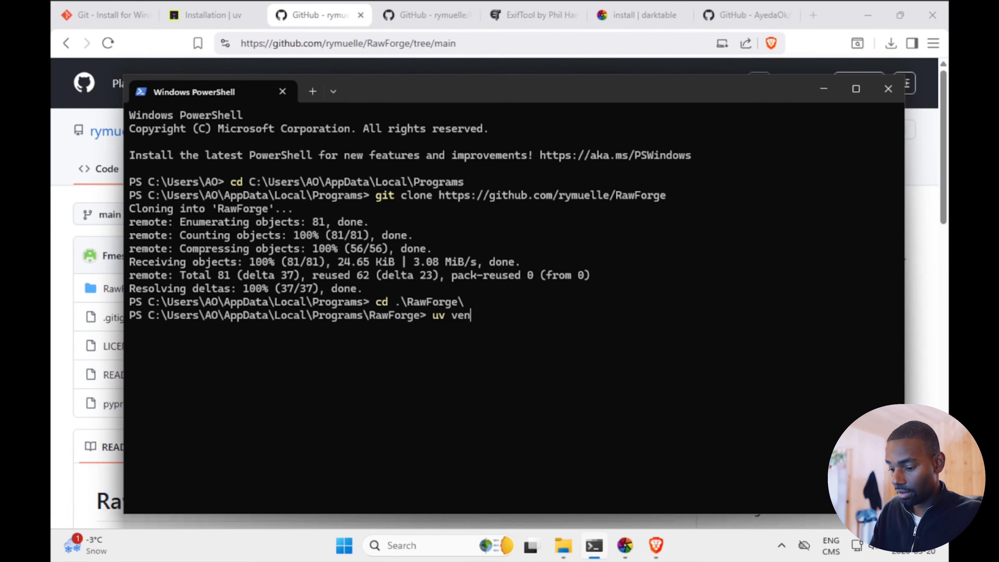
pyautogui.press('Return')
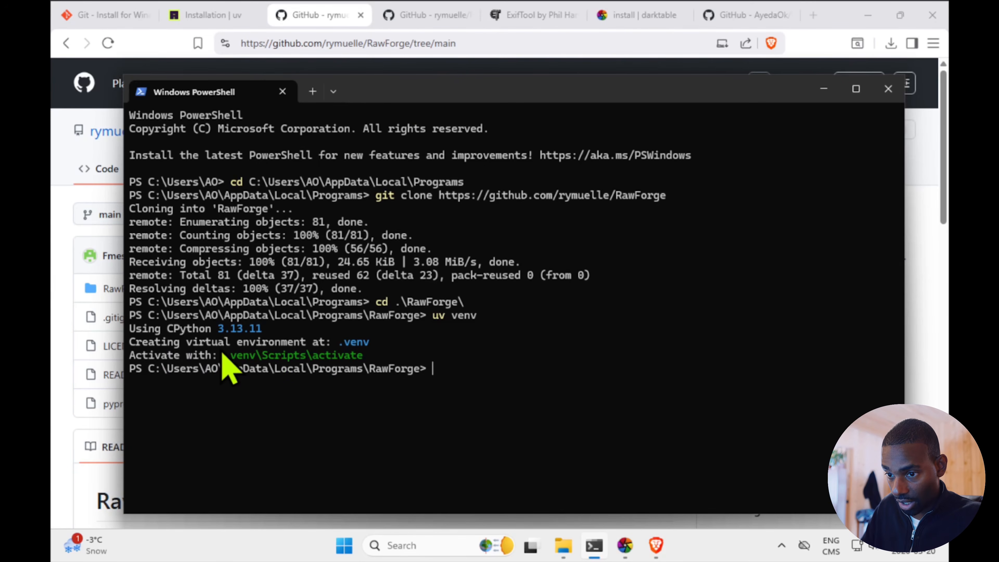
pyautogui.moveTo(227, 358); pyautogui.dragTo(368, 374)
pyautogui.hotkey('ctrl', 'c')
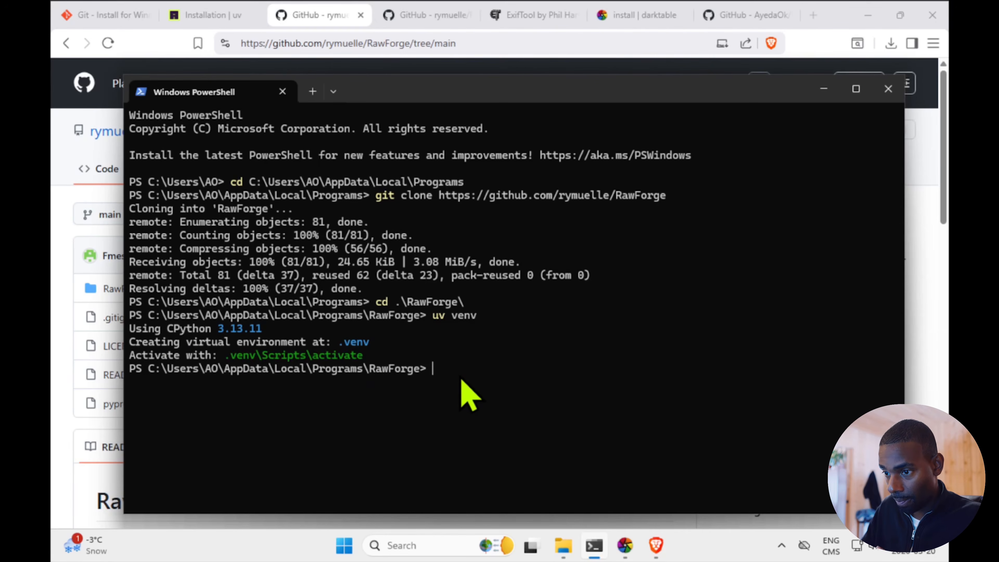
# List the RawForge directory to check for the .venv folder, and install the project with uv pip install -e
pyautogui.write('ls')
pyautogui.press('Return')
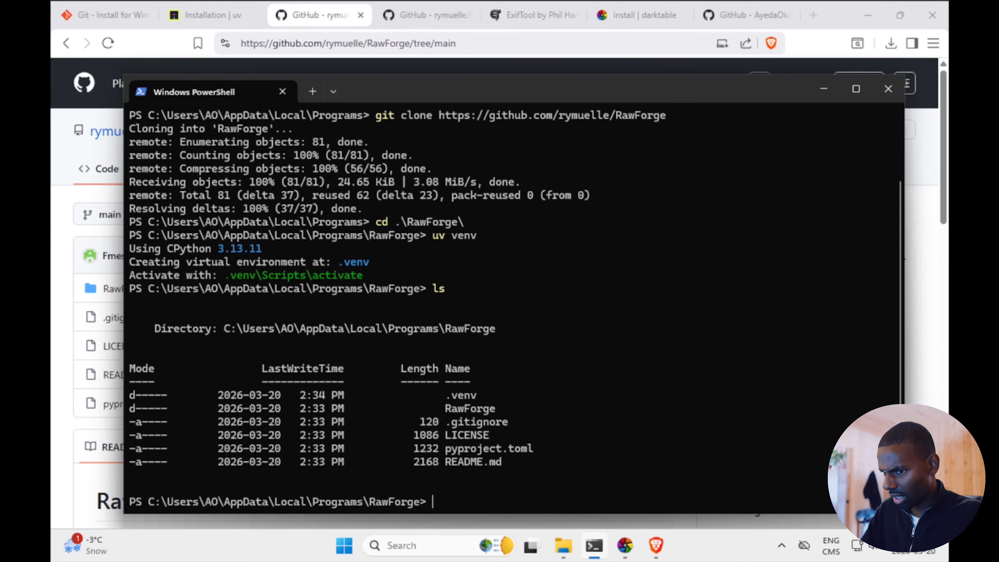
pyautogui.moveTo(489, 382); pyautogui.dragTo(428, 384)
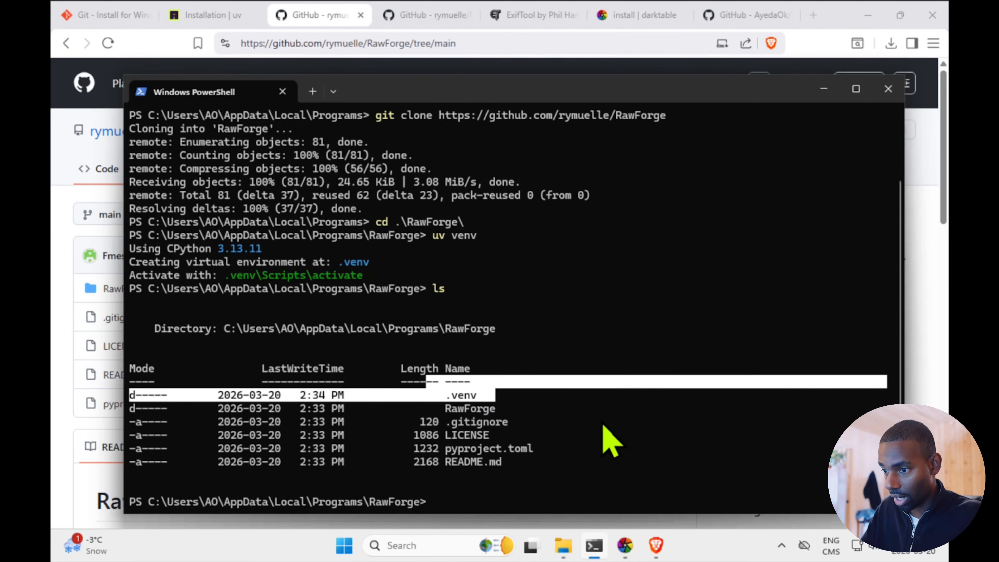
pyautogui.click(488, 477)
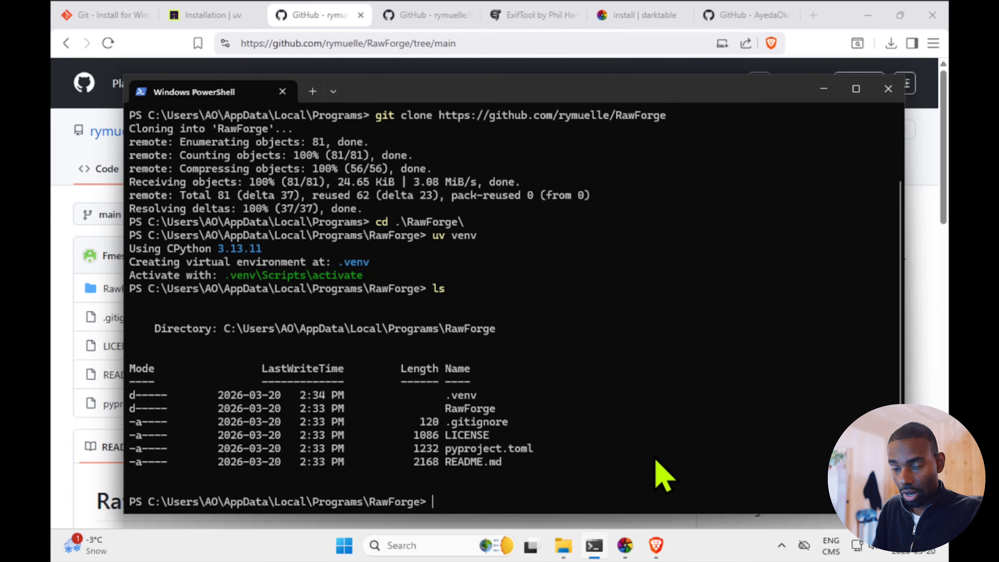
pyautogui.write('uv pip install -e .')
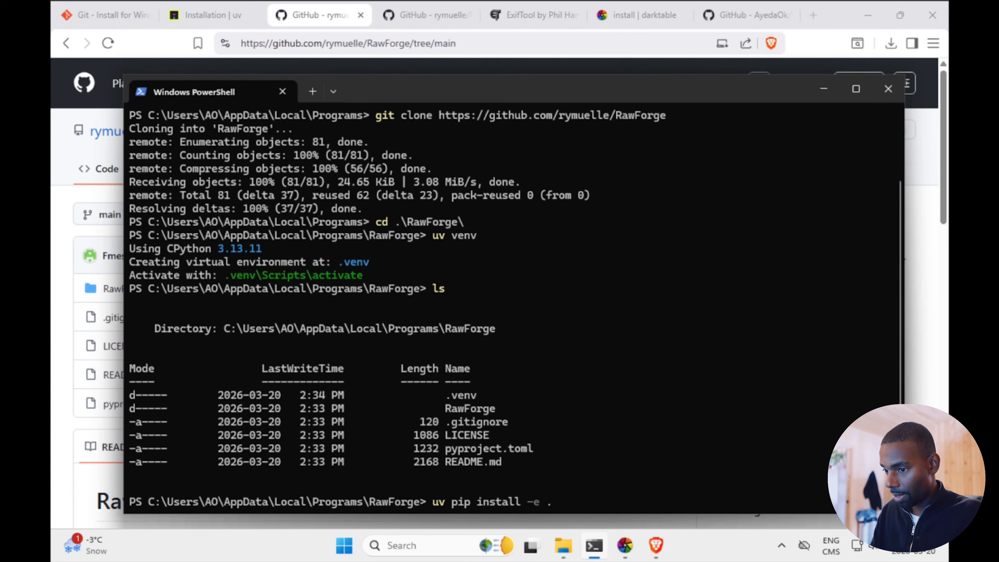
pyautogui.press('Return')
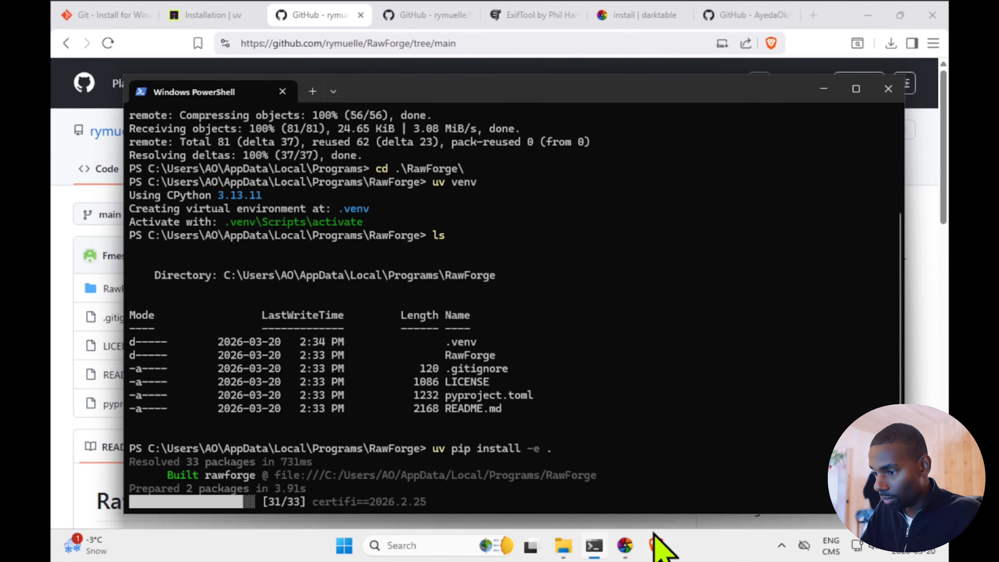
# Download ExifTool from its website in the browser and extract the exiftool-13.53_64 archive within the Downloads folder
pyautogui.click(656, 545)
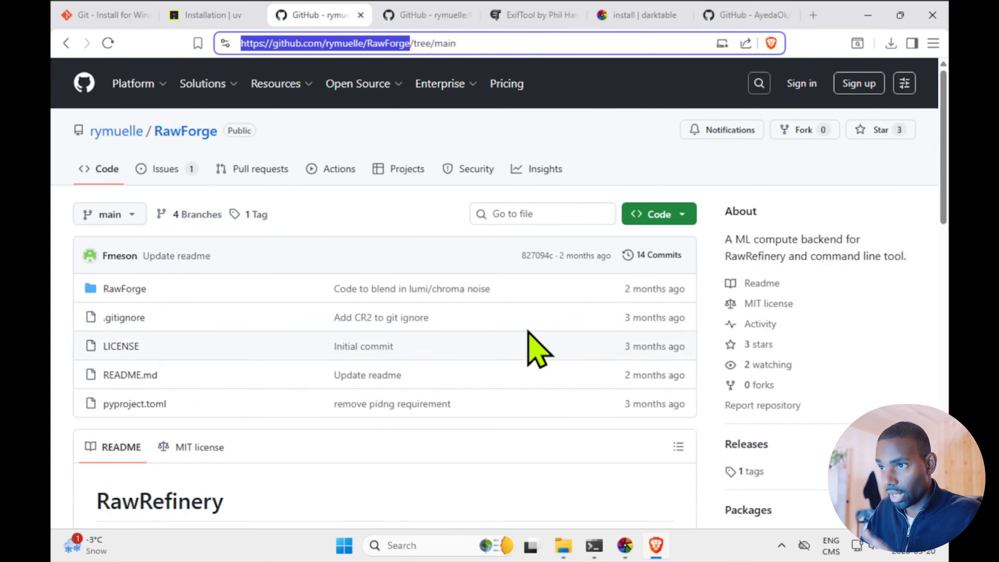
pyautogui.click(551, 16)
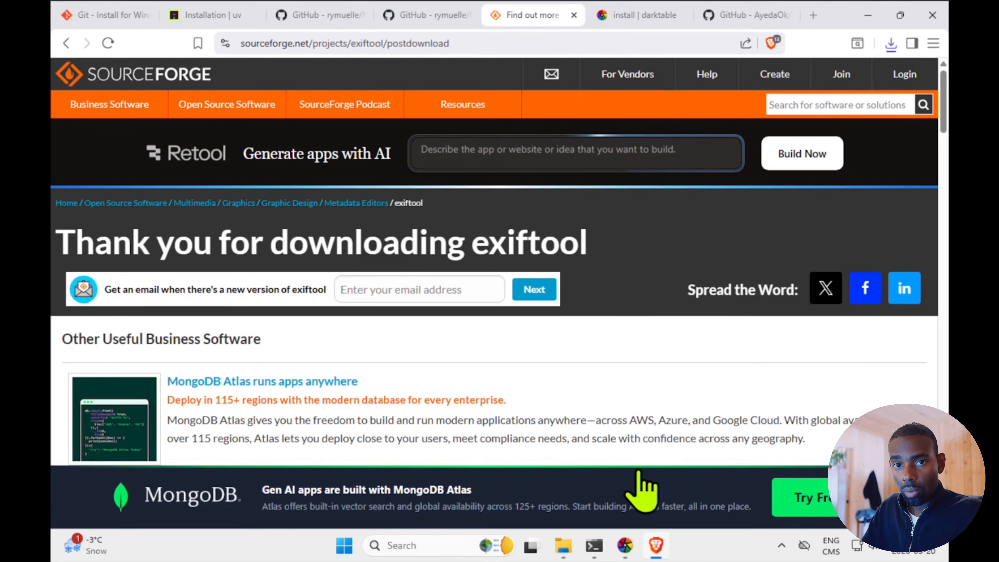
pyautogui.click(572, 548)
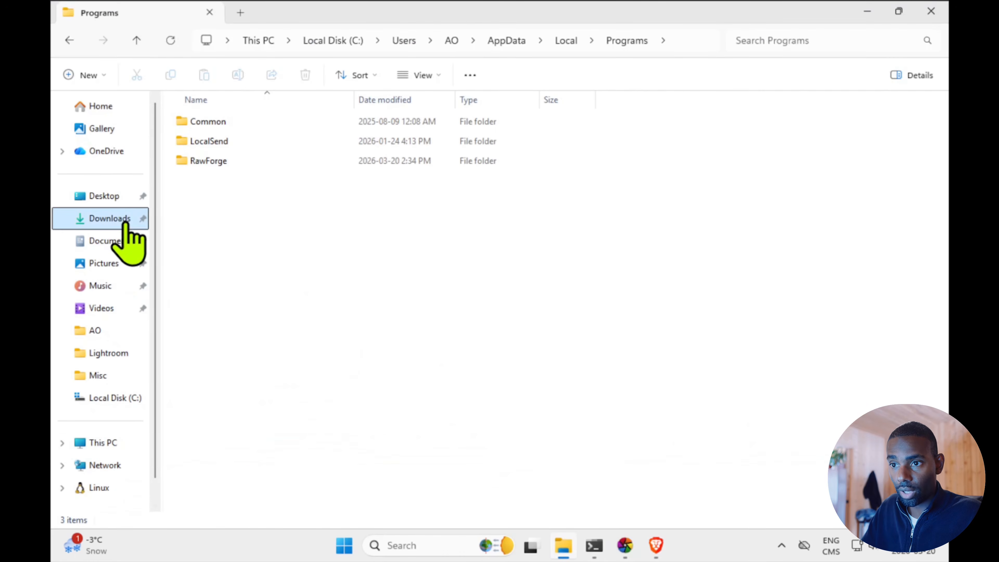
pyautogui.click(119, 218)
pyautogui.rightClick(218, 136)
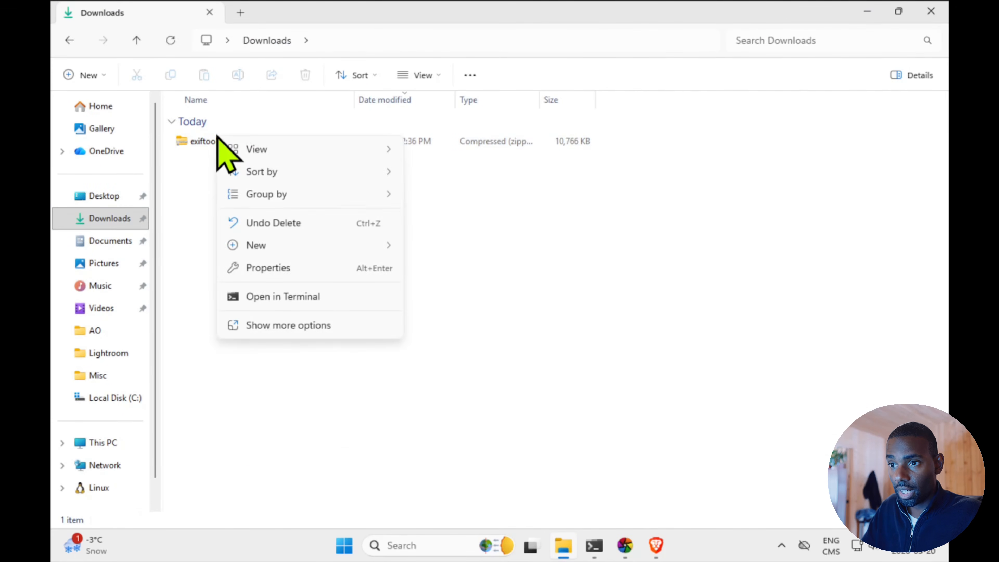
pyautogui.rightClick(217, 138)
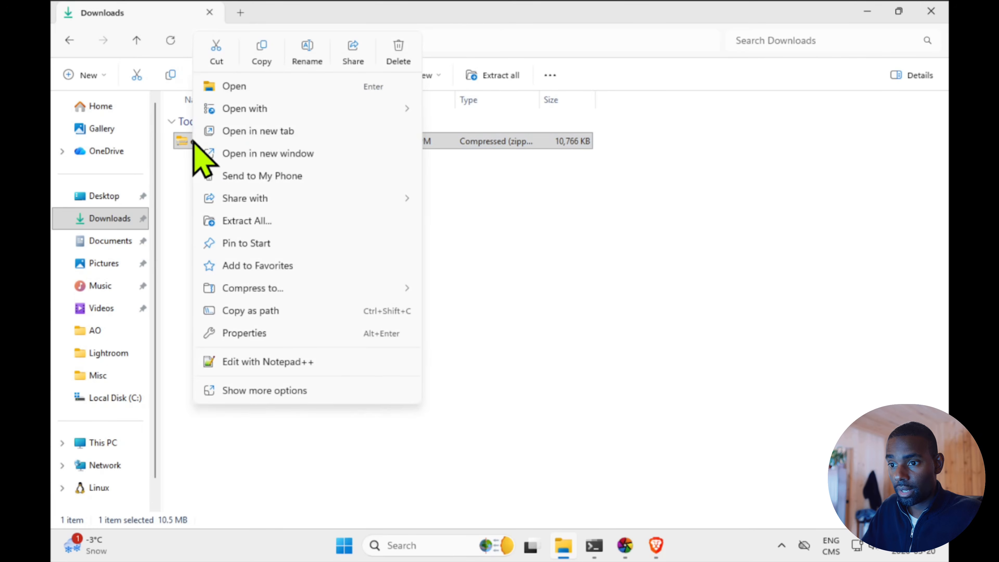
pyautogui.click(263, 223)
pyautogui.click(622, 406)
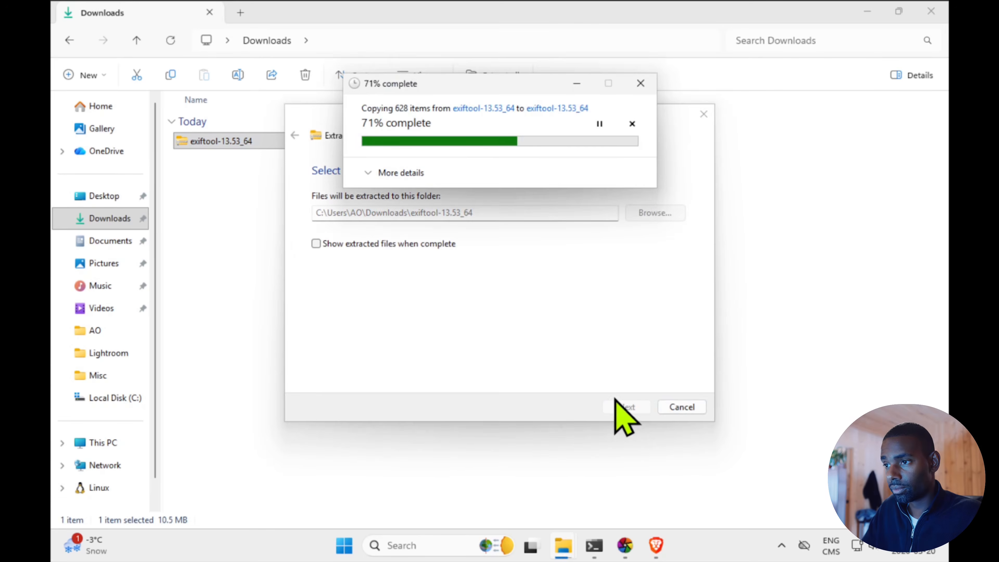
# Open the inner exiftool-13.53_64 folder and rename the exiftool(-k) application to exiftool
pyautogui.doubleClick(246, 160)
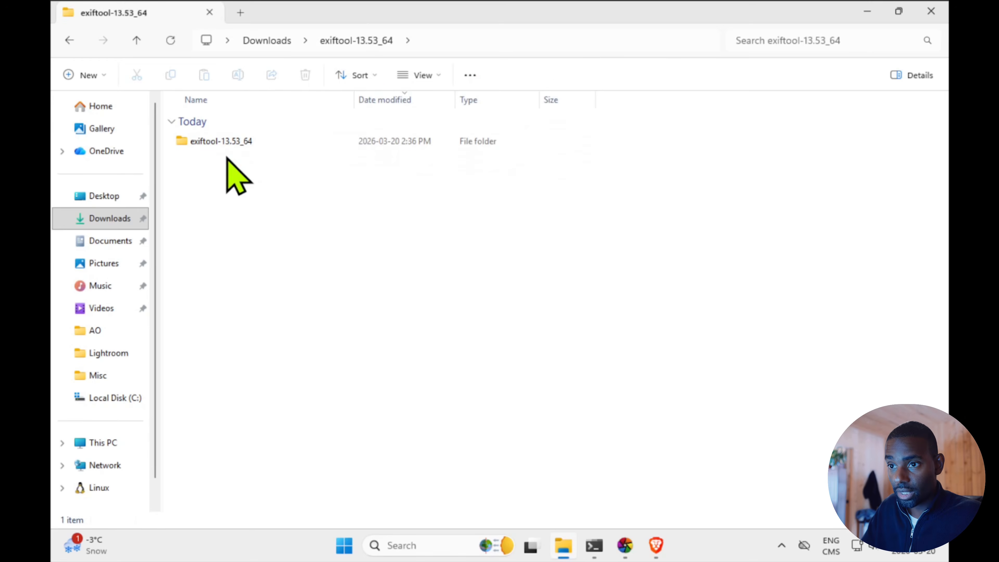
pyautogui.doubleClick(221, 141)
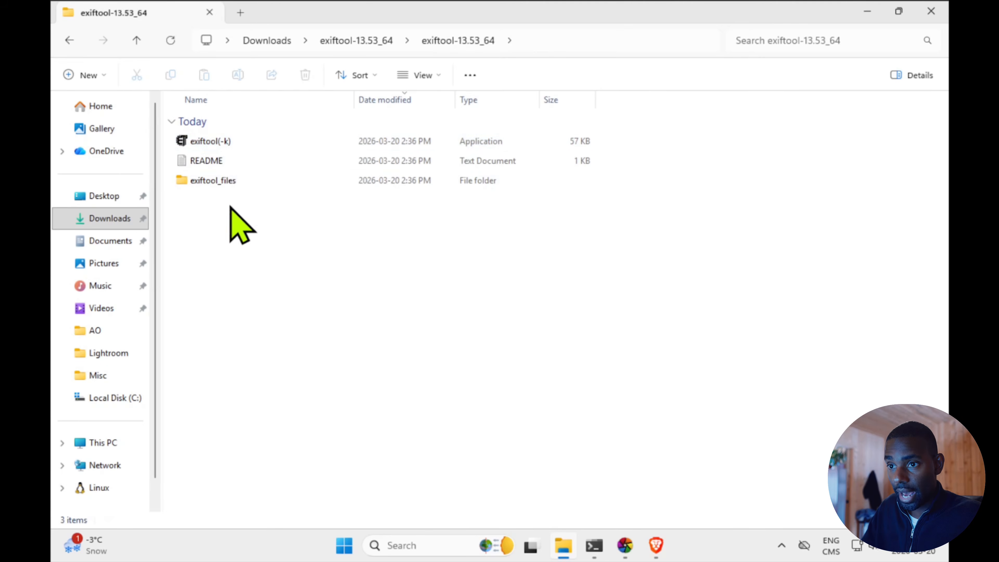
pyautogui.click(221, 142)
pyautogui.click(226, 141)
pyautogui.click(232, 142)
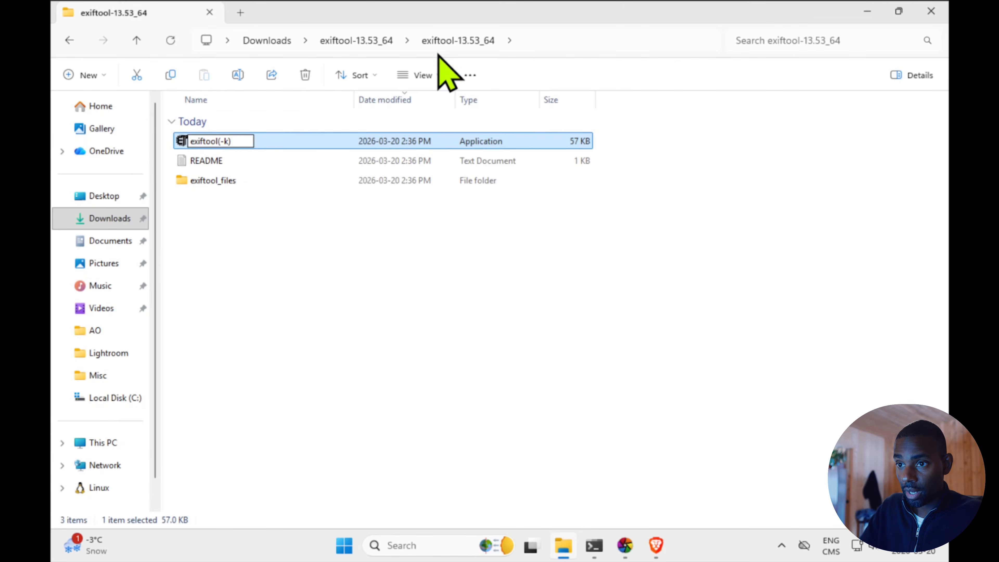
pyautogui.press('Return')
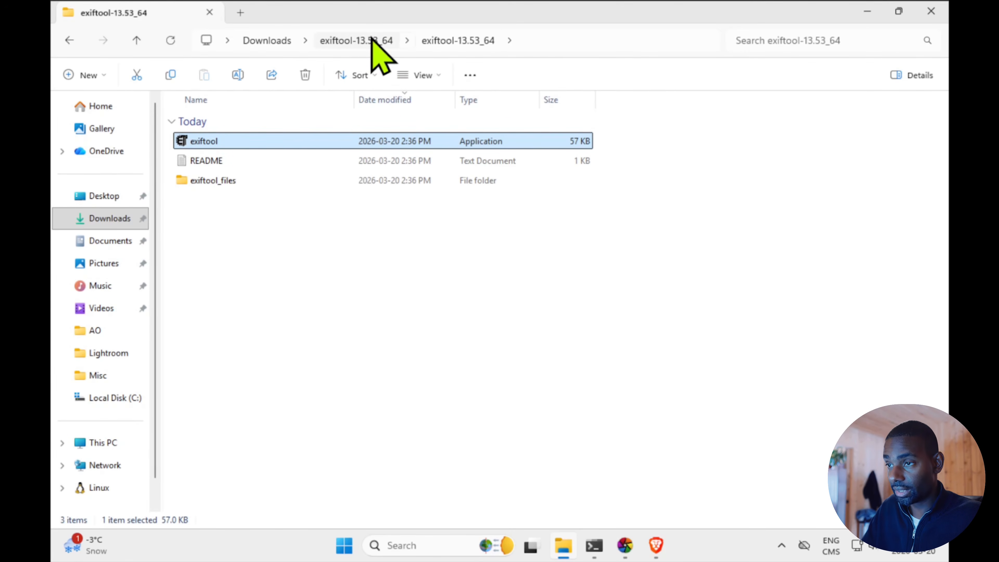
# Move the inner exiftool-13.53_64 folder from Downloads to C:\Program Files, granting administrator permission
pyautogui.click(372, 41)
pyautogui.moveTo(269, 231); pyautogui.dragTo(221, 136)
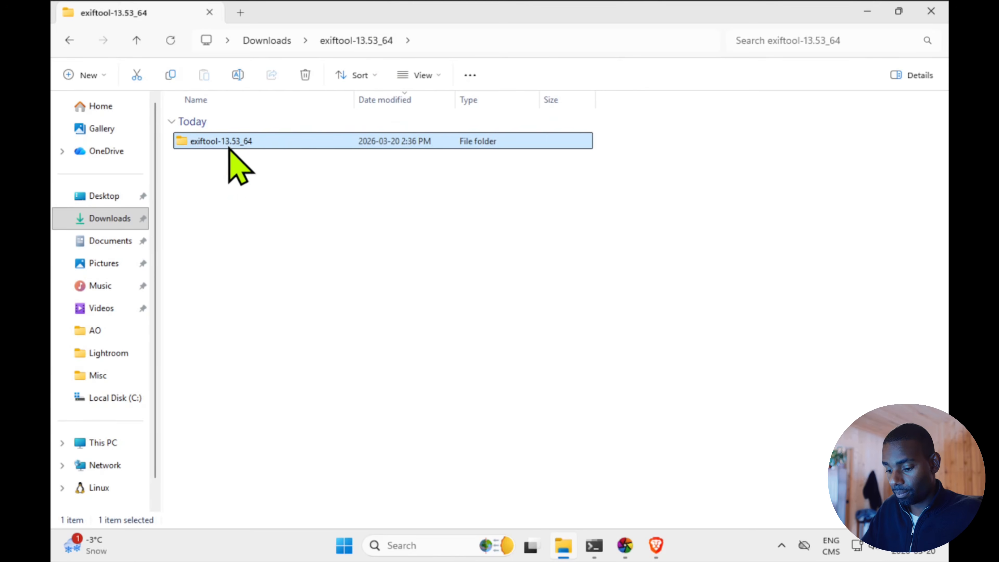
pyautogui.rightClick(229, 137)
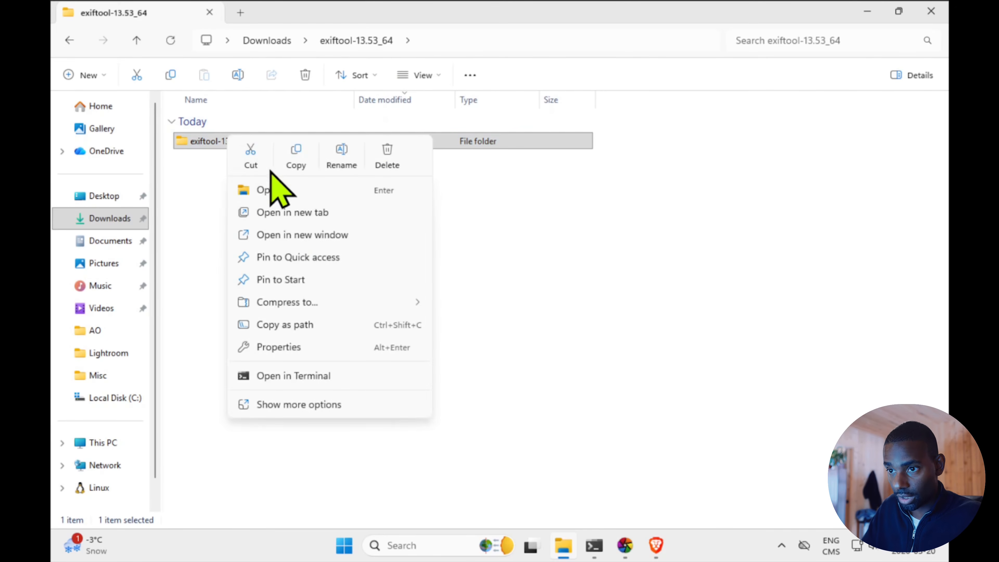
pyautogui.click(260, 155)
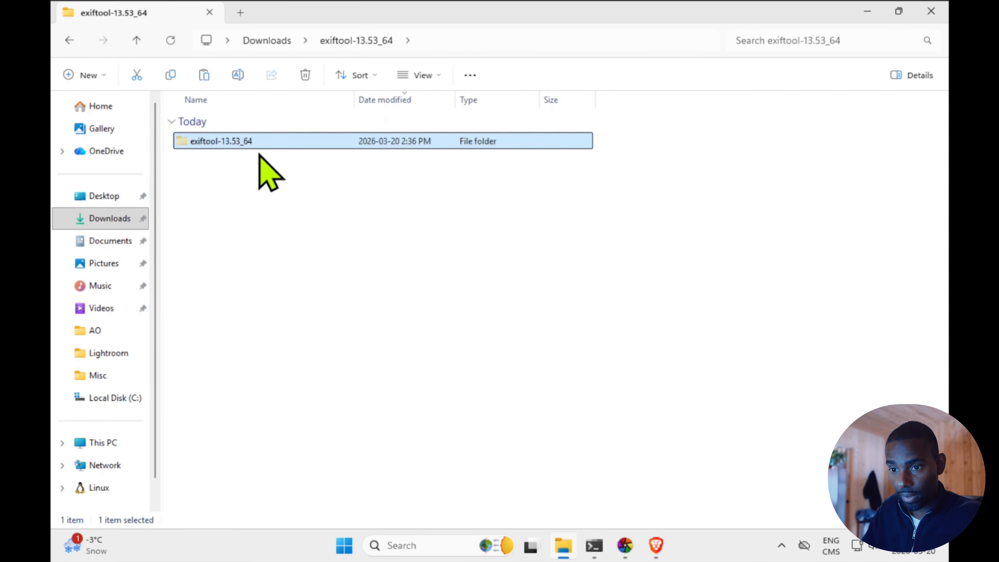
pyautogui.click(136, 397)
pyautogui.doubleClick(221, 160)
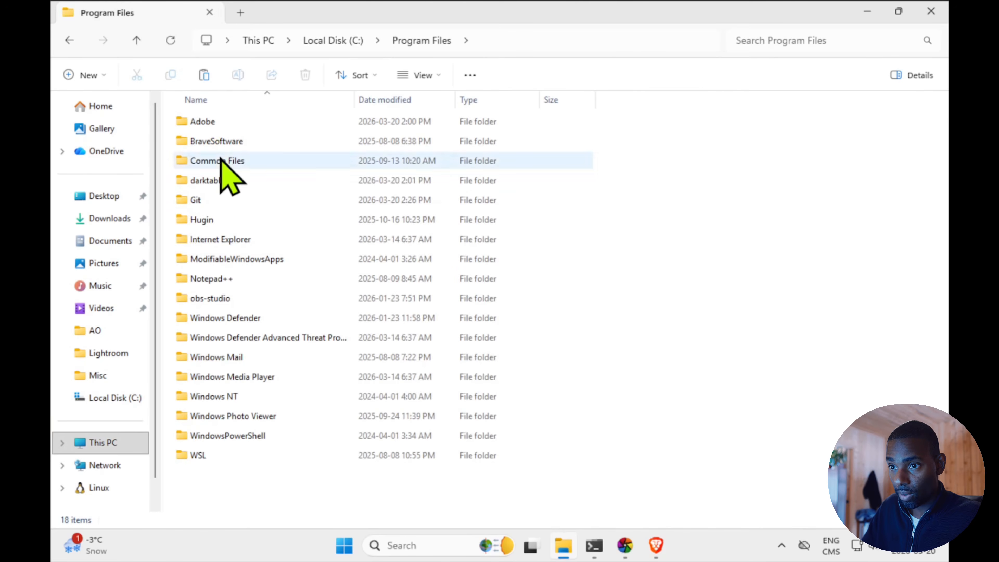
pyautogui.rightClick(242, 497)
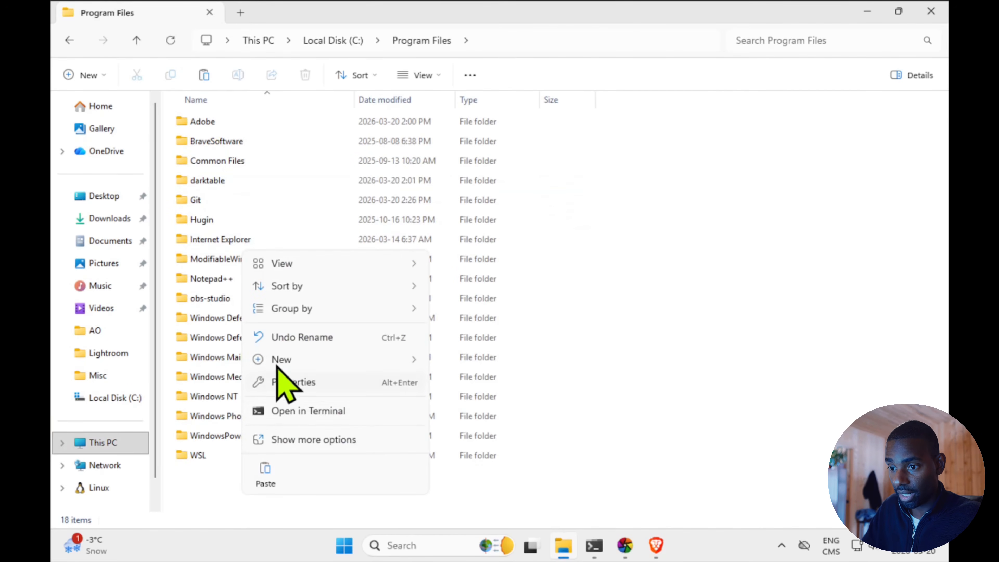
pyautogui.click(265, 472)
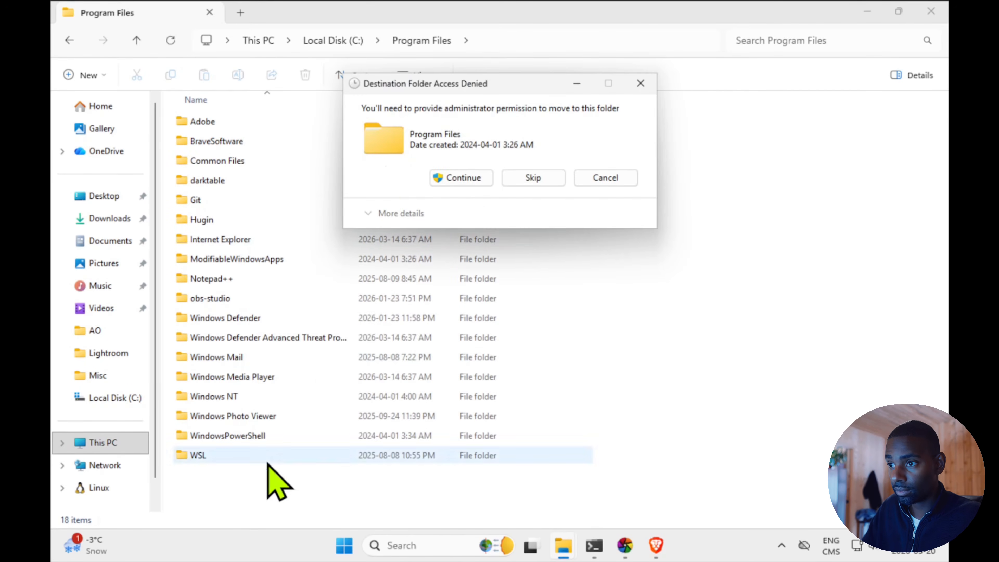
pyautogui.click(444, 173)
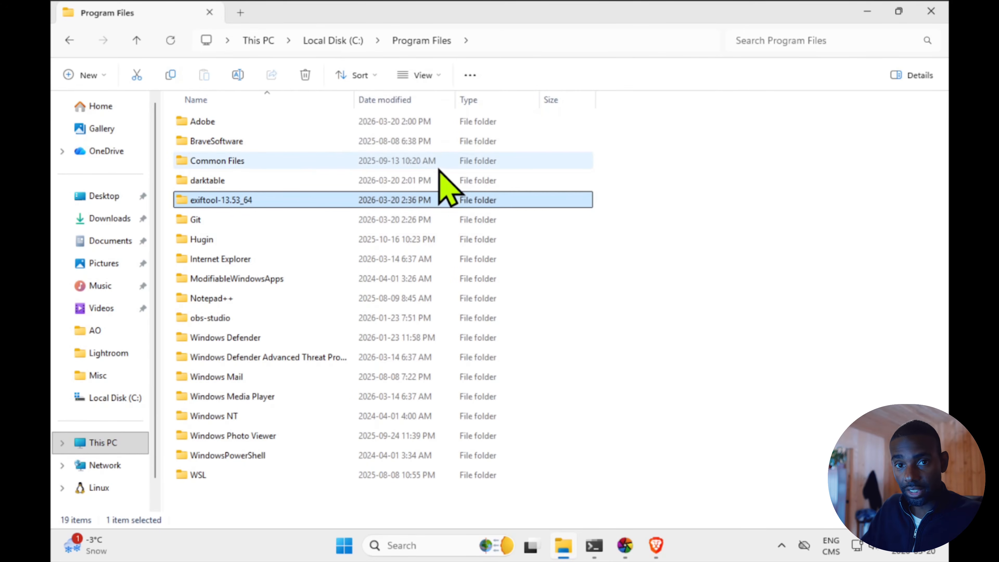
# Switch to darktable and browse for the rawforge executable in %localappdata%\Programs\RawForge\.venv\Scripts
pyautogui.click(597, 538)
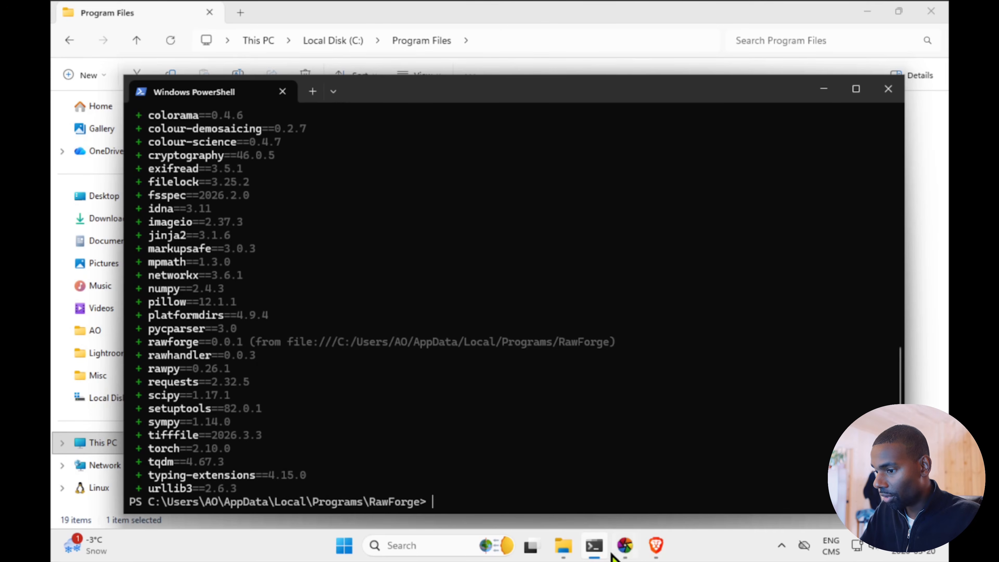
pyautogui.click(625, 545)
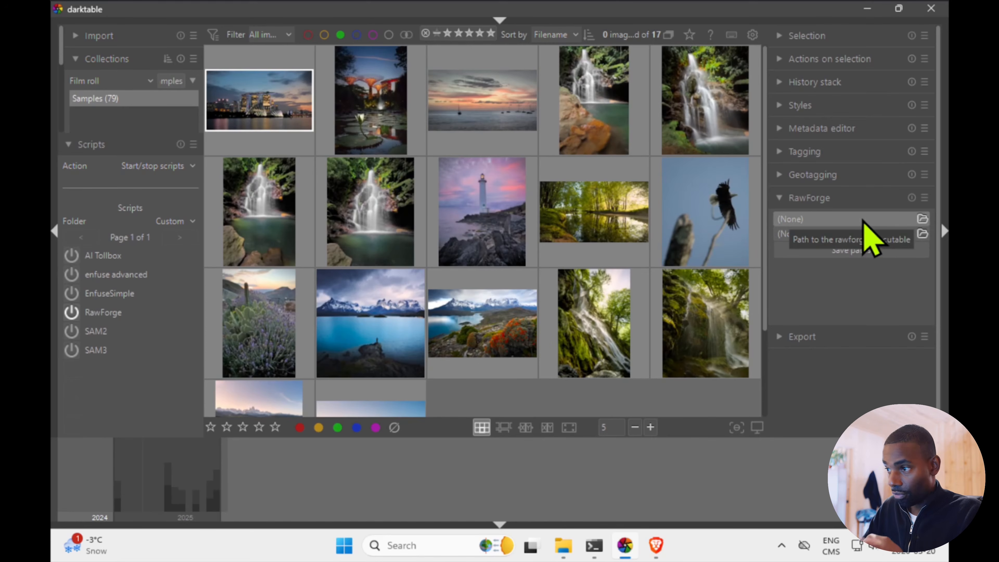
pyautogui.click(921, 219)
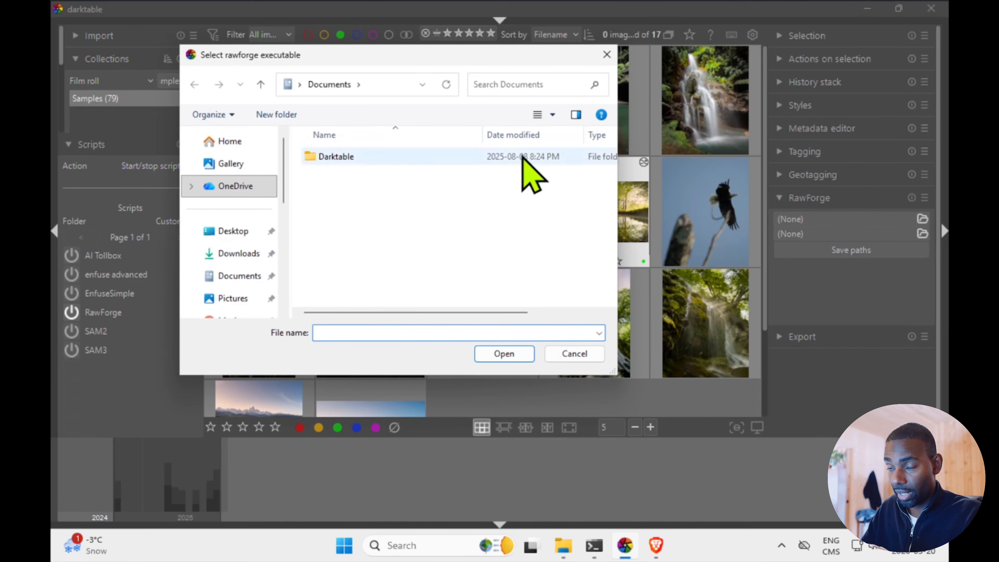
pyautogui.click(375, 83)
pyautogui.write('%localappdata%')
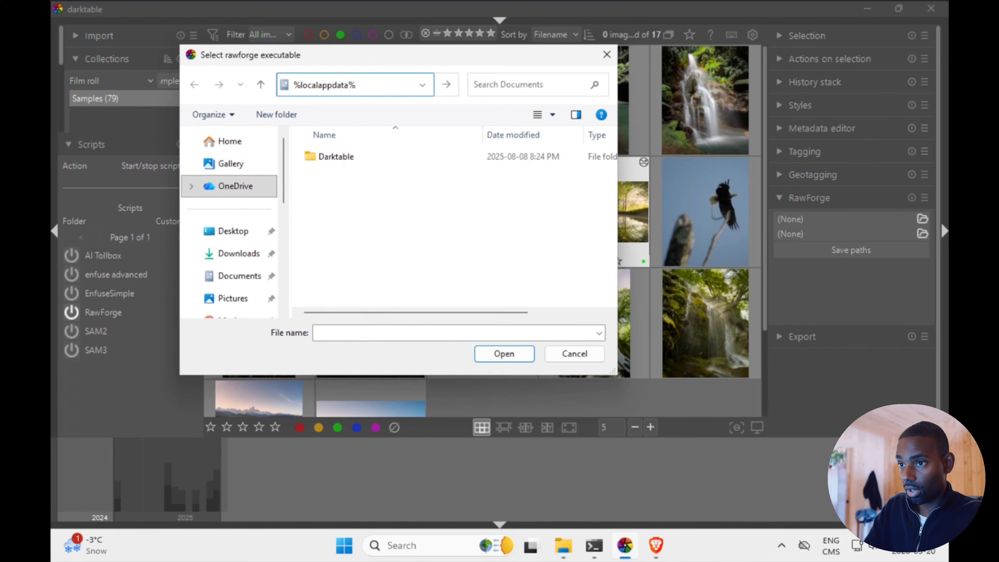
pyautogui.press('Return')
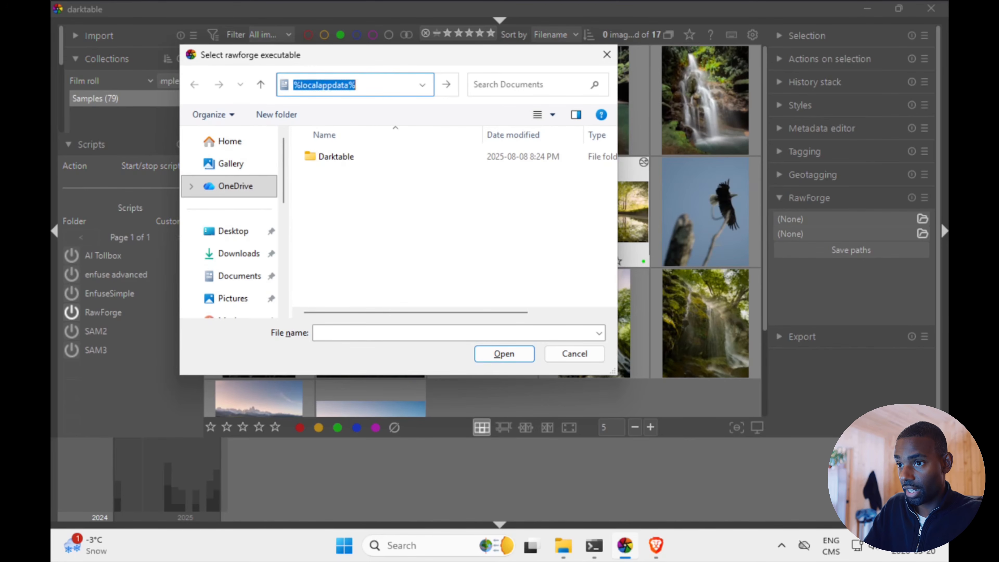
pyautogui.scroll(-3, 360, 238)
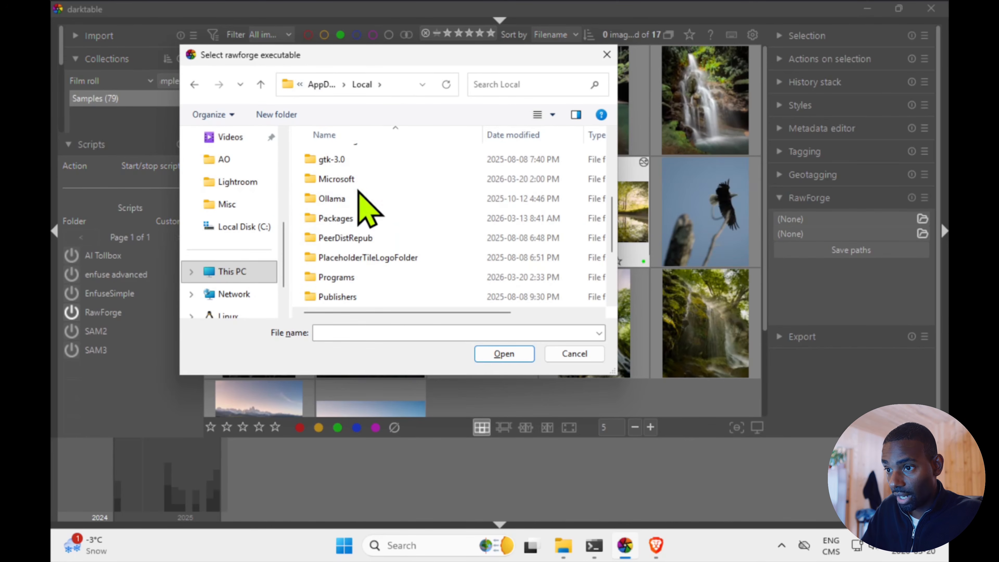
pyautogui.click(361, 278)
pyautogui.doubleClick(360, 278)
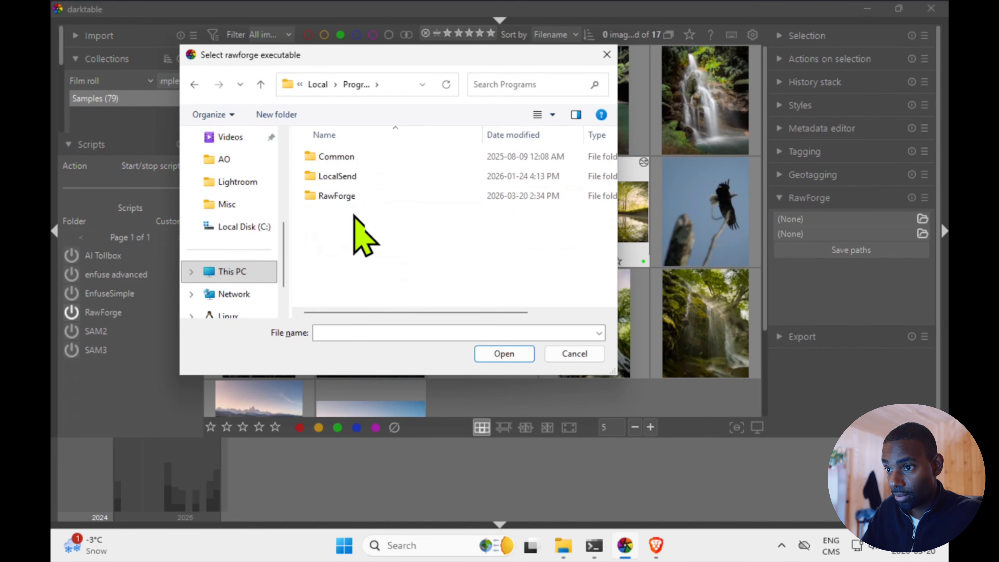
pyautogui.doubleClick(353, 197)
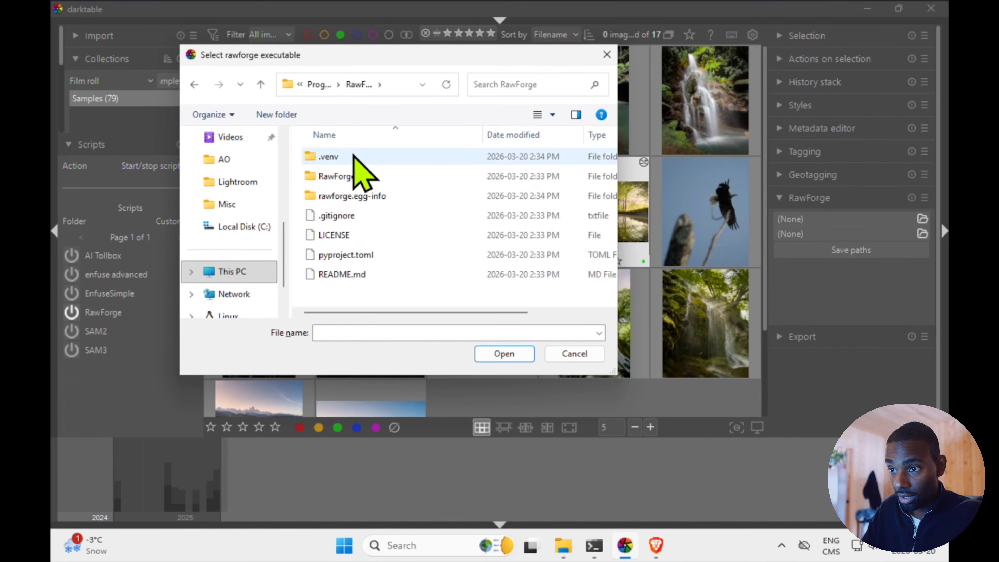
pyautogui.doubleClick(362, 156)
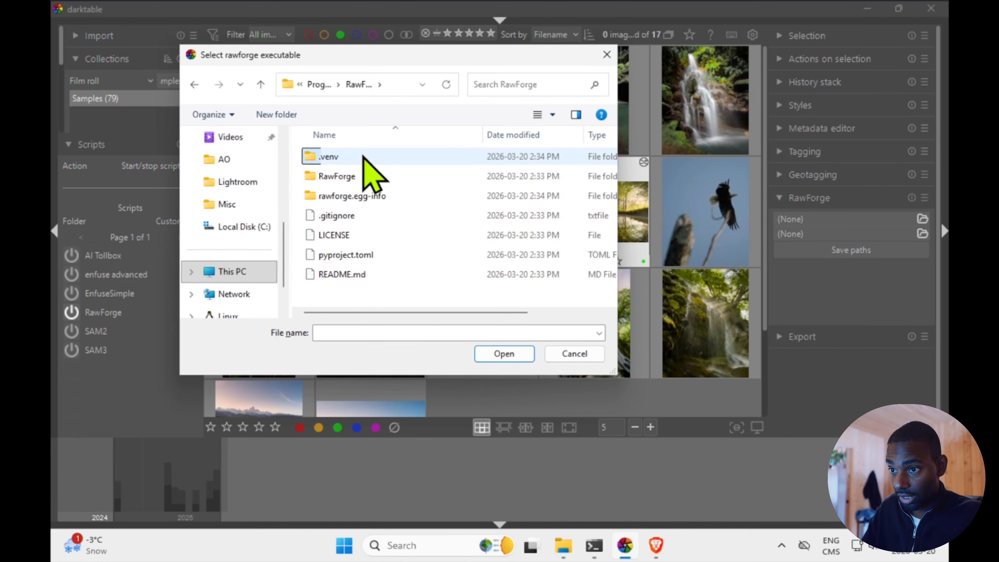
pyautogui.doubleClick(349, 176)
# Find the rawforge application in the Scripts folder and set it as the RawForge executable
pyautogui.scroll(-7, 366, 251)
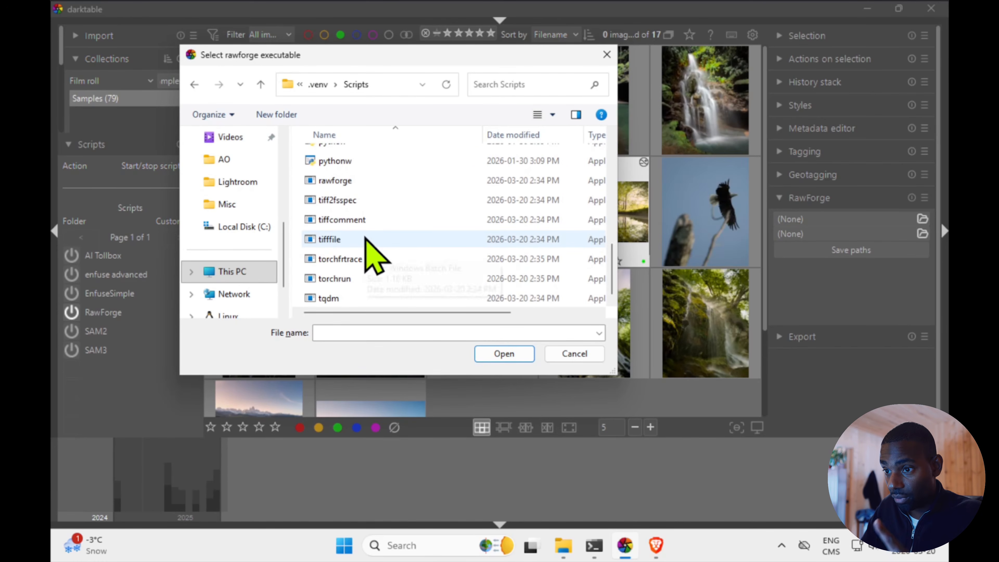
pyautogui.scroll(2, 365, 237)
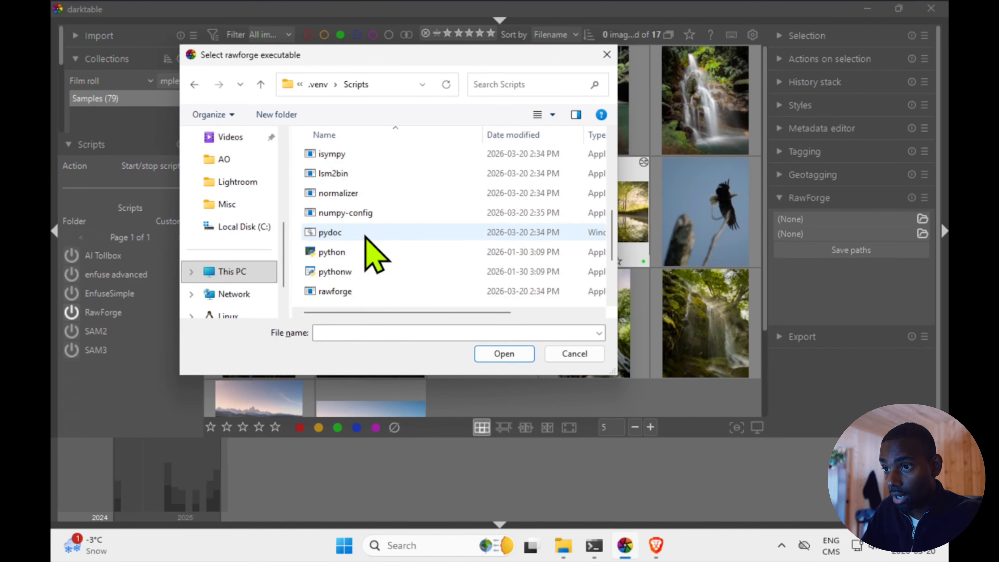
pyautogui.scroll(2, 368, 236)
pyautogui.scroll(-1, 368, 235)
pyautogui.click(368, 238)
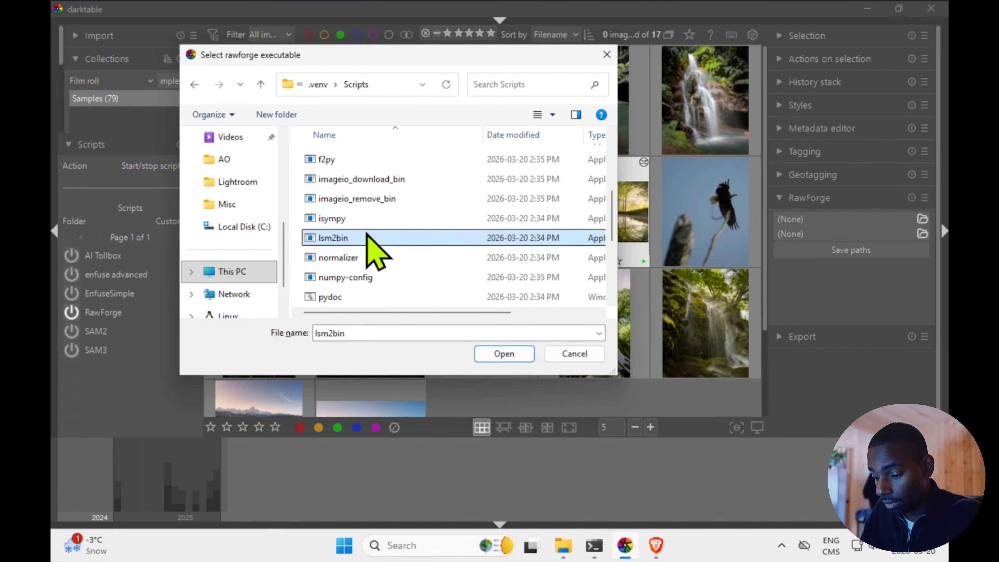
pyautogui.press('r')
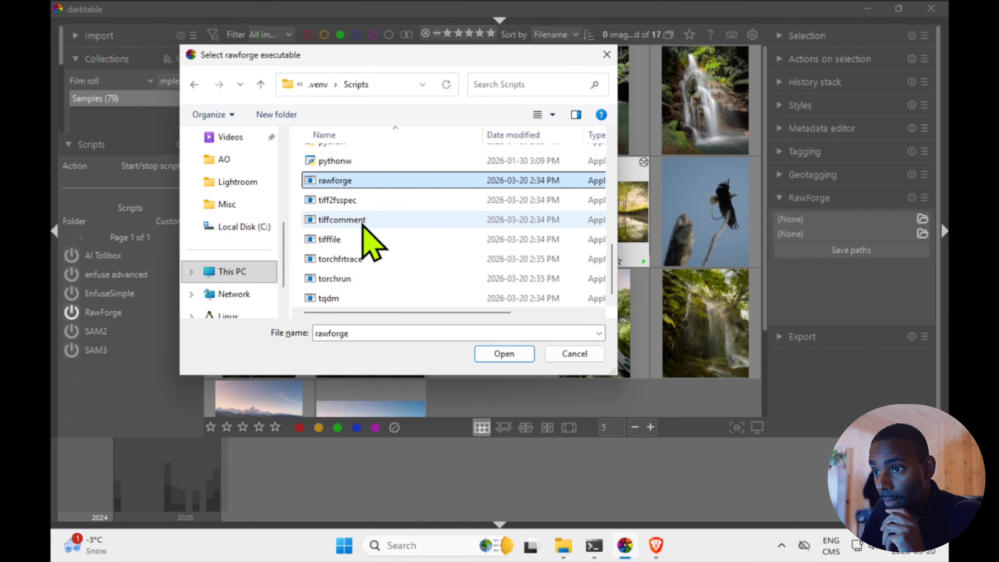
pyautogui.doubleClick(348, 182)
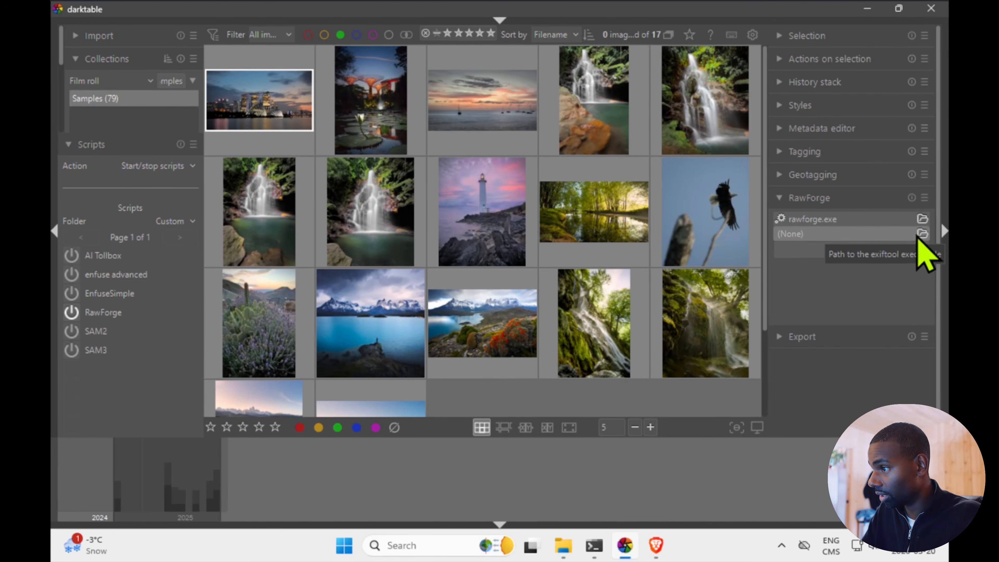
# Set the exiftool executable to exiftool in C:\Program Files\exiftool-13.53_64 and save both RawForge paths
pyautogui.click(921, 235)
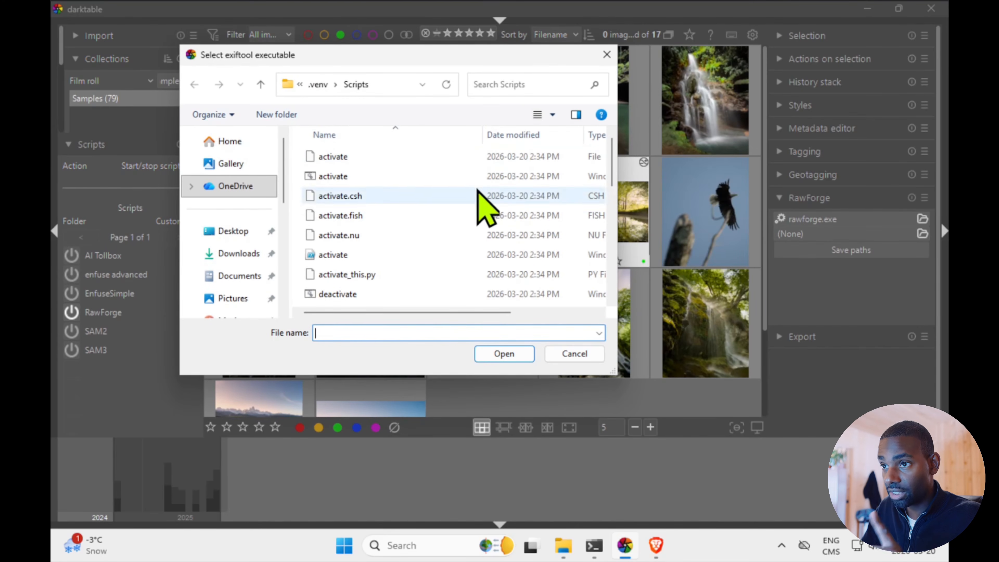
pyautogui.scroll(-2, 242, 272)
pyautogui.scroll(-3, 242, 272)
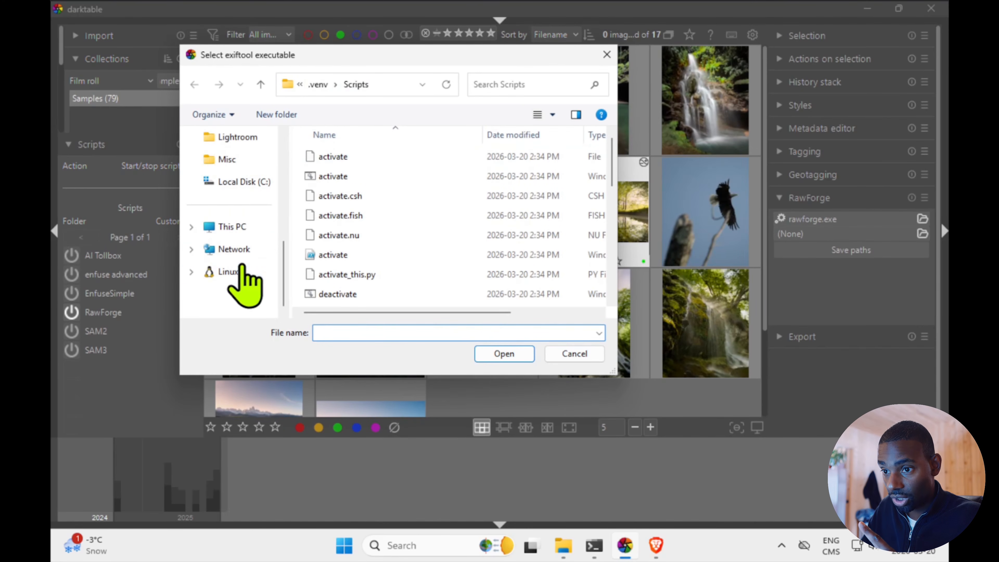
pyautogui.click(236, 182)
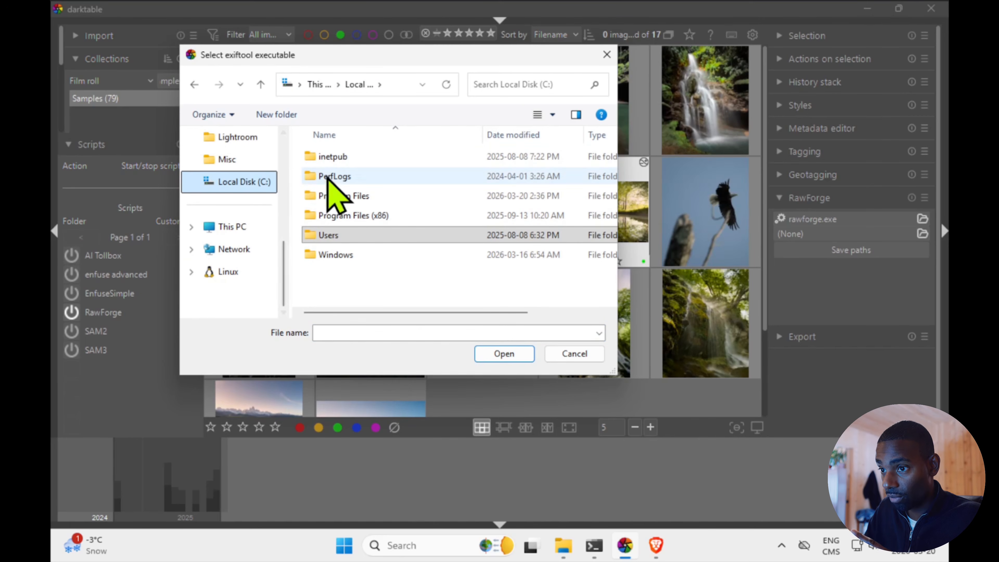
pyautogui.doubleClick(339, 196)
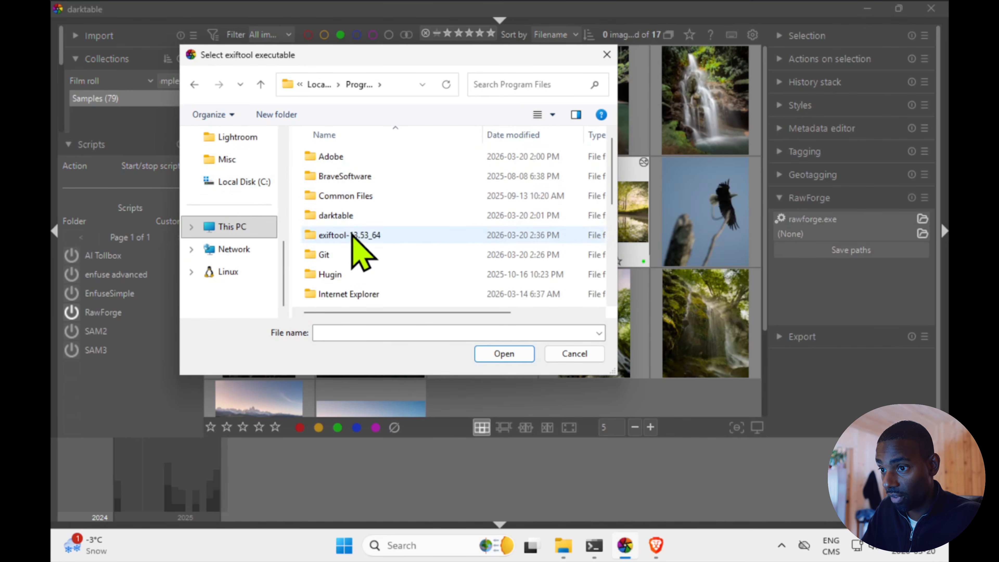
pyautogui.doubleClick(350, 235)
pyautogui.doubleClick(334, 176)
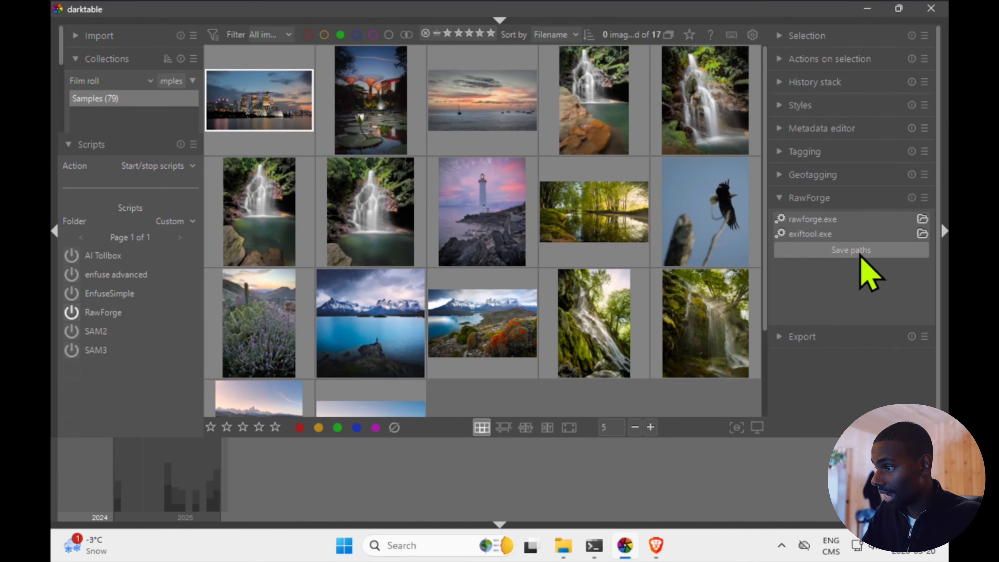
pyautogui.click(857, 251)
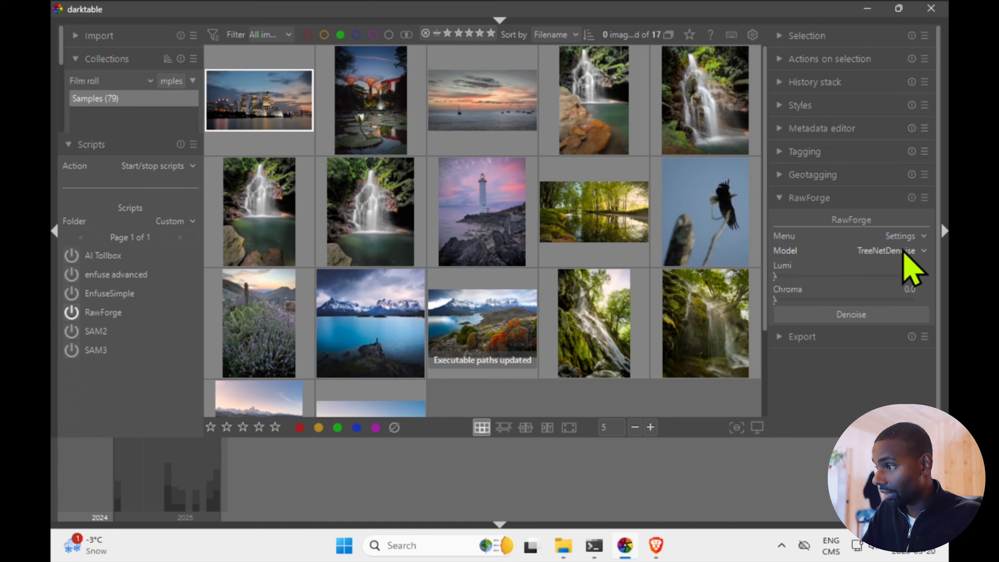
# Choose the TreeNetDenoiseSuperLight model and denoise the green forest pond photo with RawForge
pyautogui.click(904, 252)
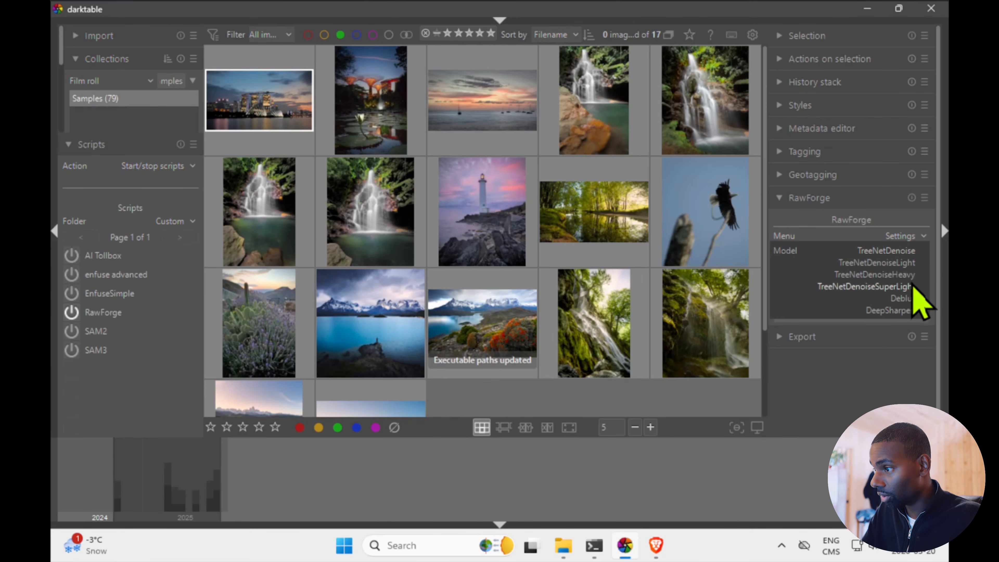
pyautogui.click(914, 287)
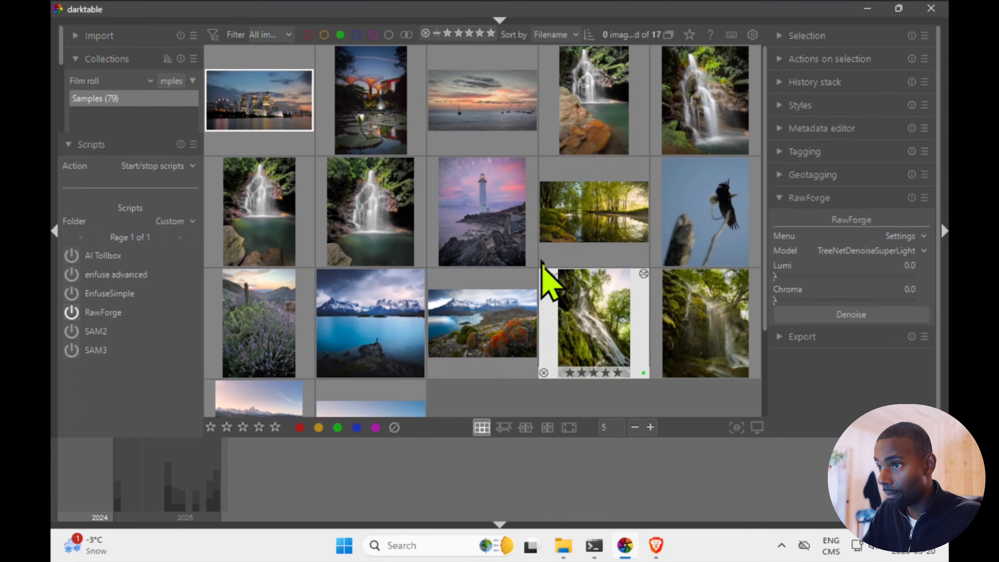
pyautogui.scroll(-1, 531, 248)
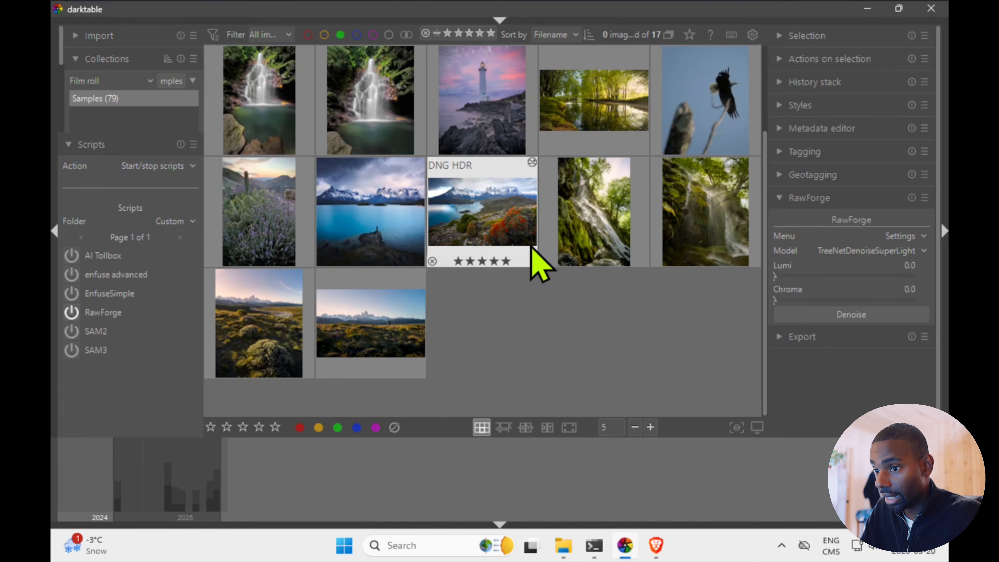
pyautogui.scroll(1, 518, 315)
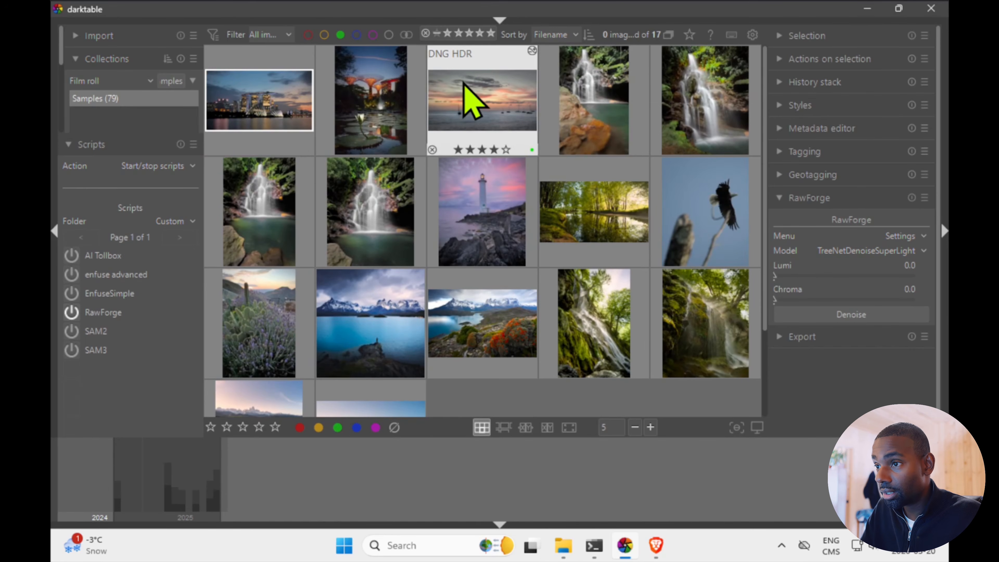
pyautogui.click(469, 97)
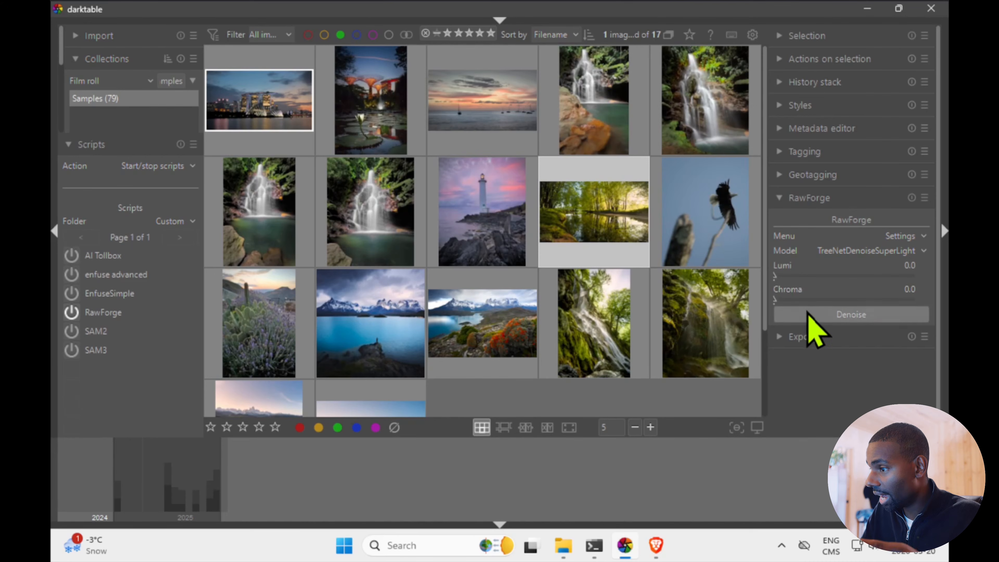
pyautogui.click(810, 314)
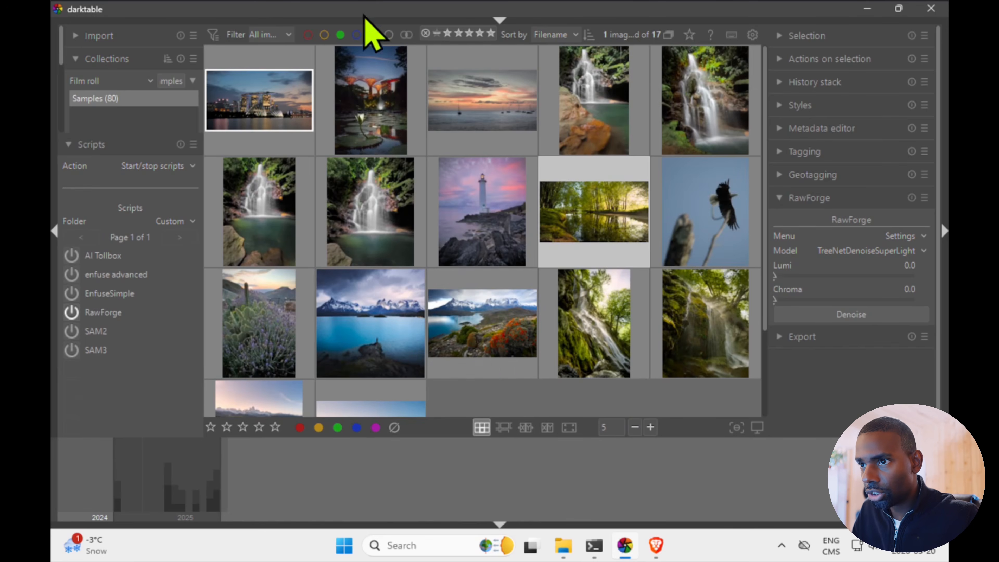
# Remove the green color label filter from the Samples collection and show the header panel
pyautogui.click(341, 35)
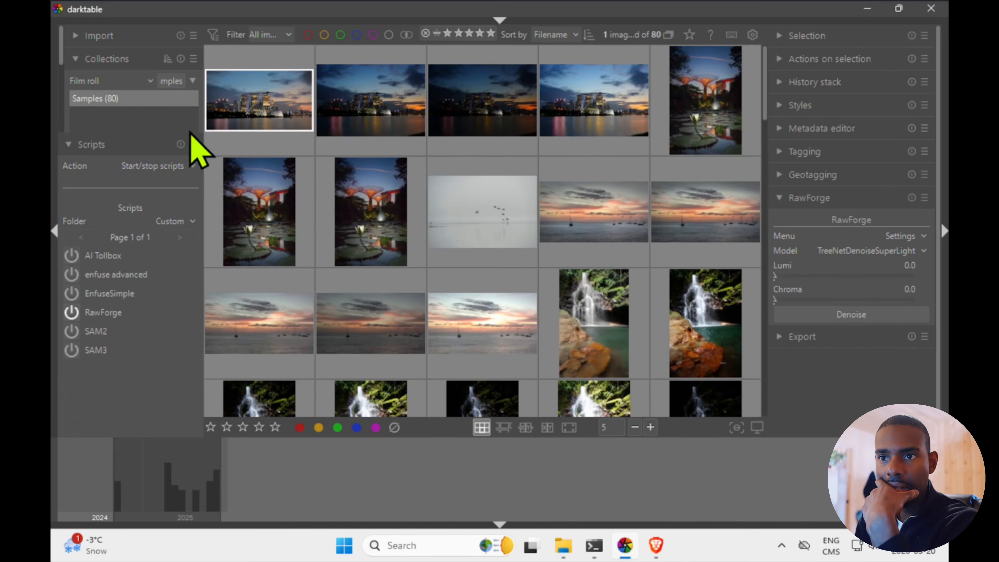
pyautogui.click(274, 23)
pyautogui.click(275, 71)
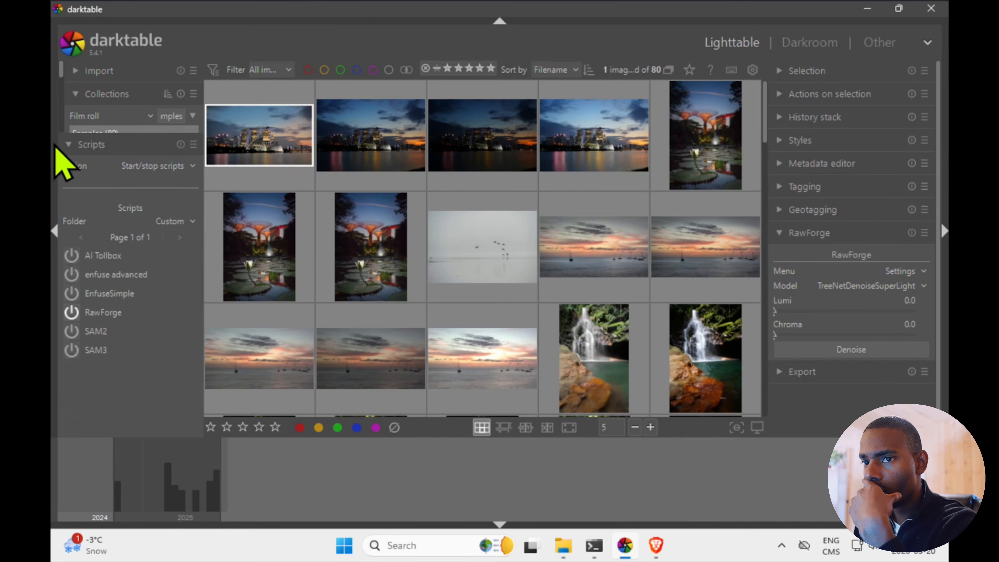
# Collapse the Scripts module and list the collection by import time, expanded to 2026 > 03 > 20
pyautogui.click(69, 145)
pyautogui.click(136, 116)
pyautogui.click(120, 295)
pyautogui.click(101, 165)
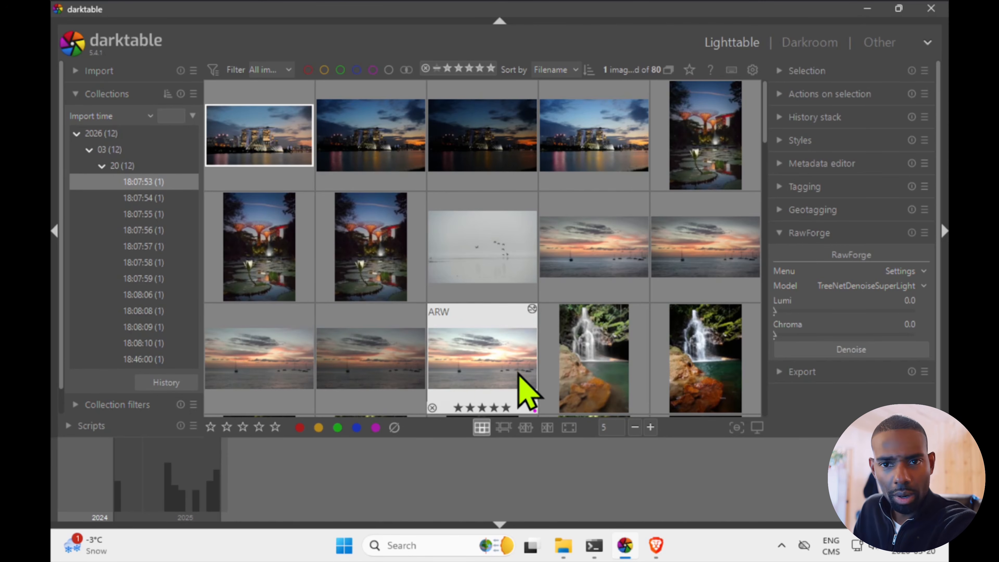
# Switch to File Explorer and select the DSC01172-rawforge DNG file in the Samples pictures folder
pyautogui.click(569, 557)
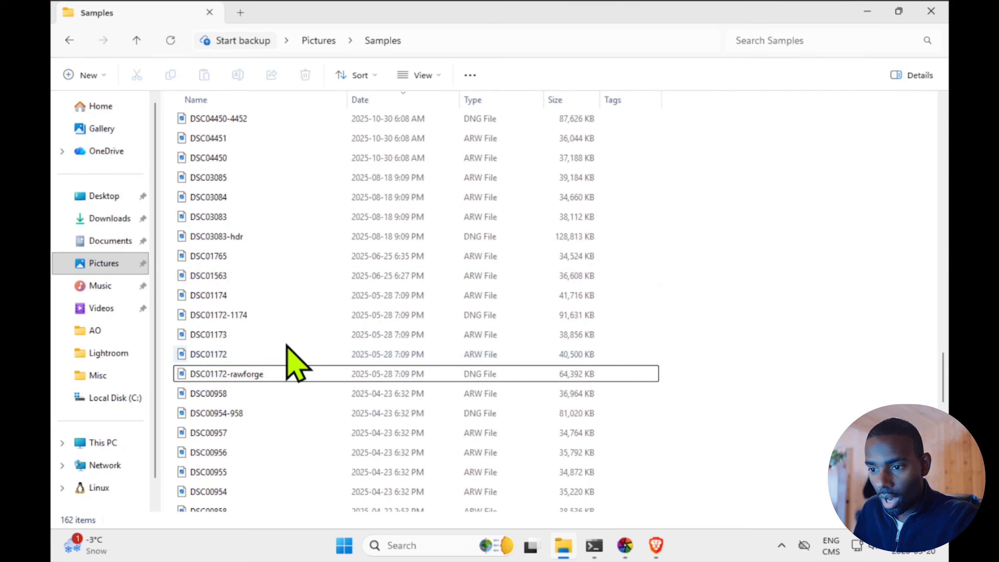
pyautogui.click(279, 370)
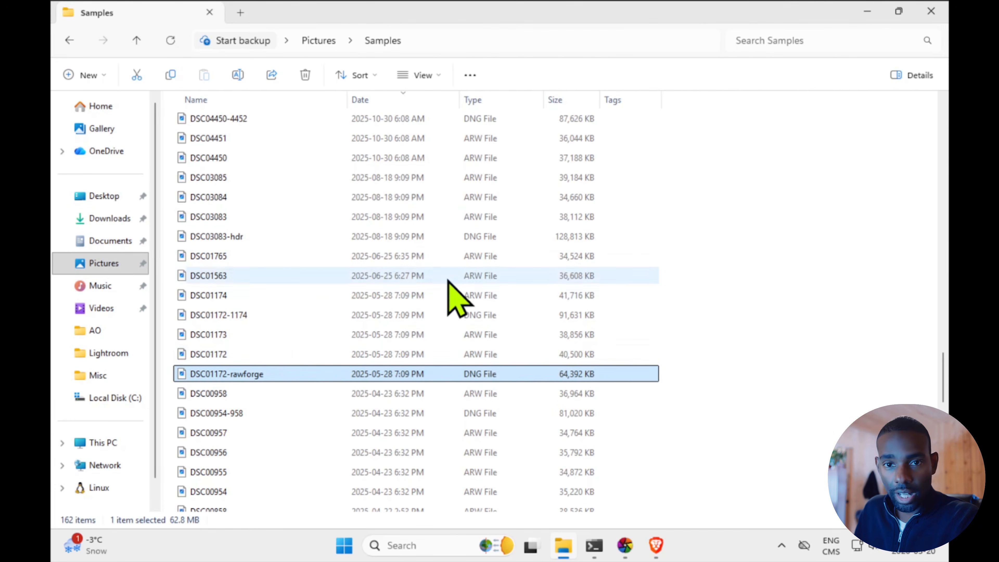